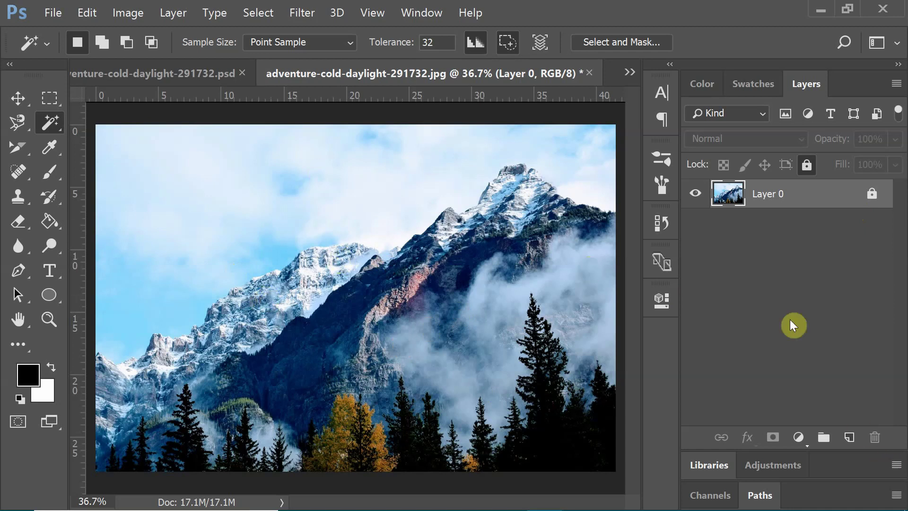
# Step: Unlock the photo layer and draw a downward-pointing three-sided polygon about 1746 × 1524 px over the middle of the mountains
pyautogui.click(873, 198)
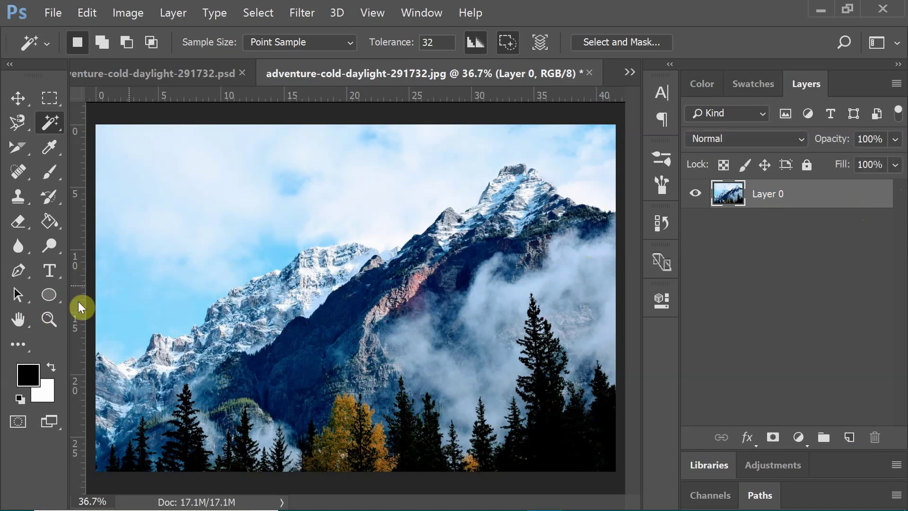
pyautogui.click(52, 300)
pyautogui.rightClick(52, 299)
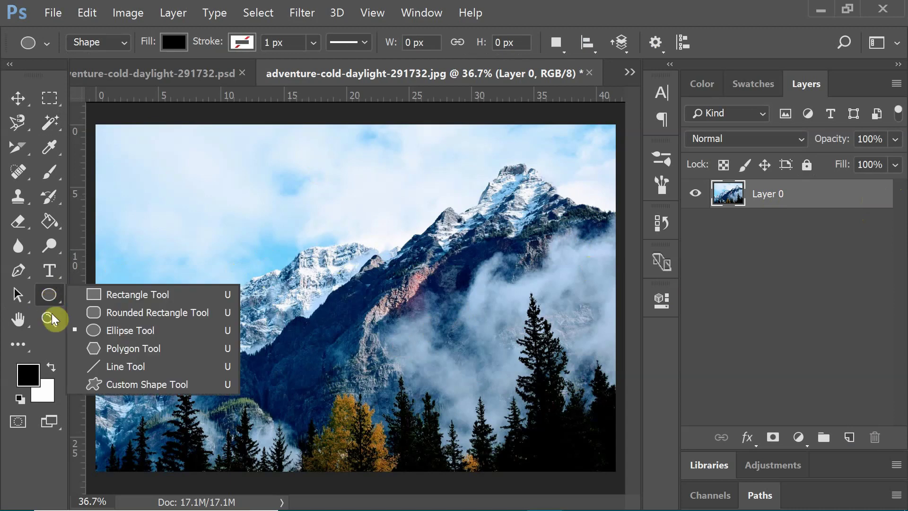
pyautogui.click(135, 352)
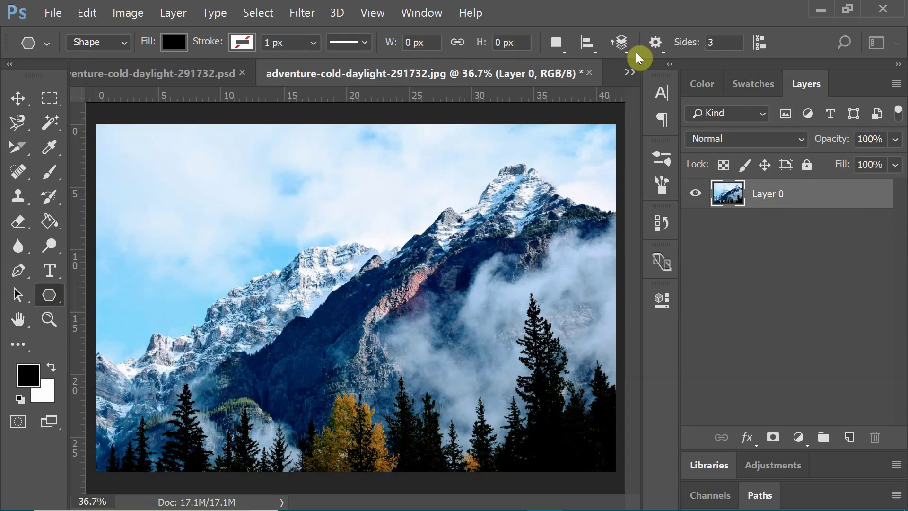
pyautogui.press('Return')
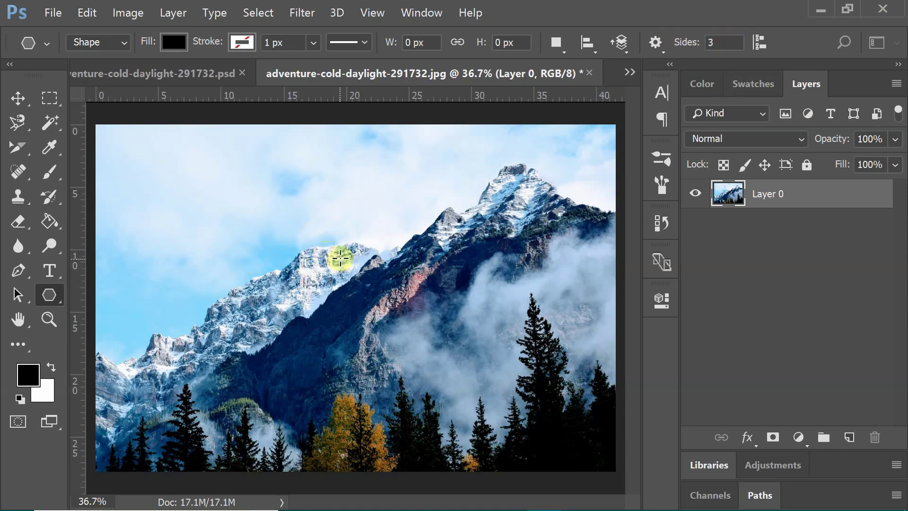
pyautogui.moveTo(340, 257); pyautogui.dragTo(342, 433)
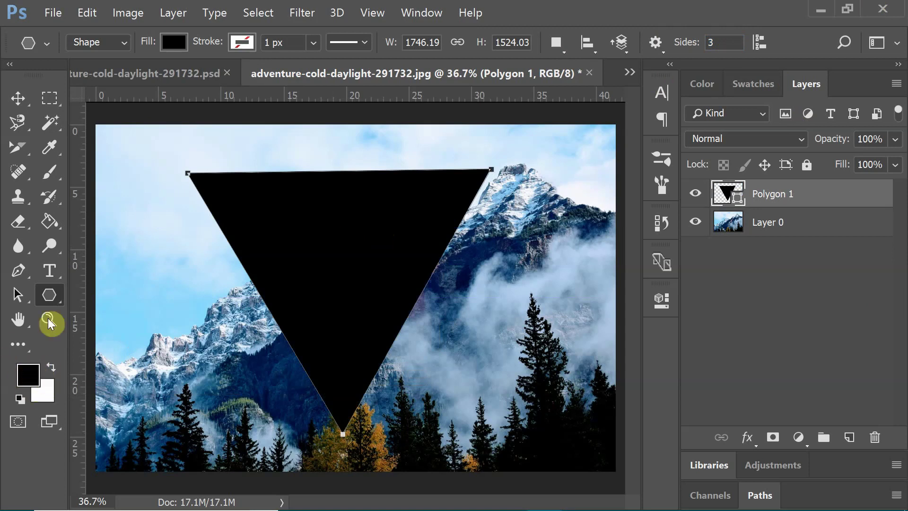
# Step: Remove the triangle's fill and give it a solid white stroke 3 px wide, leaving no layer selected
pyautogui.click(176, 42)
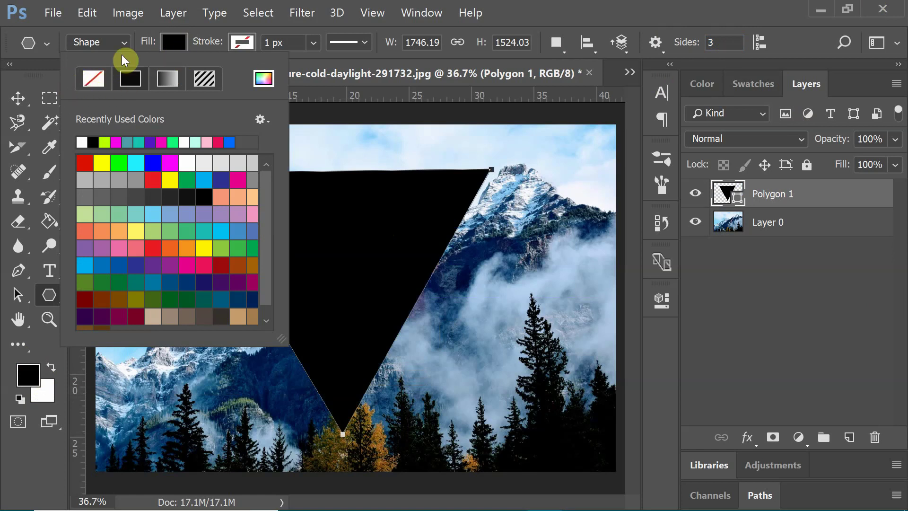
pyautogui.click(91, 80)
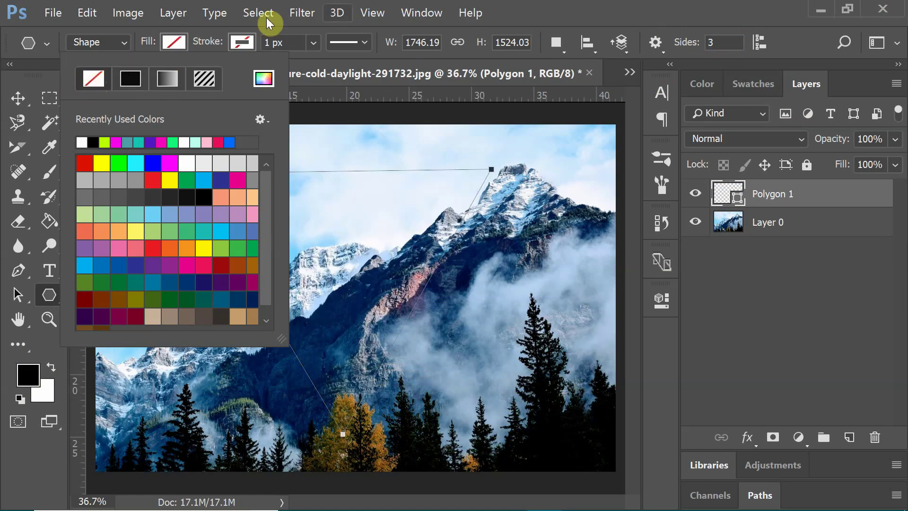
pyautogui.click(247, 42)
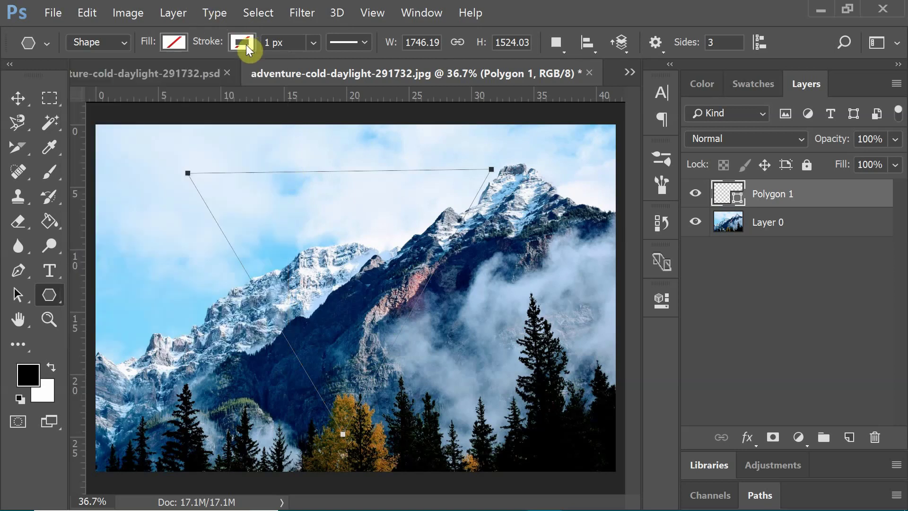
pyautogui.click(246, 44)
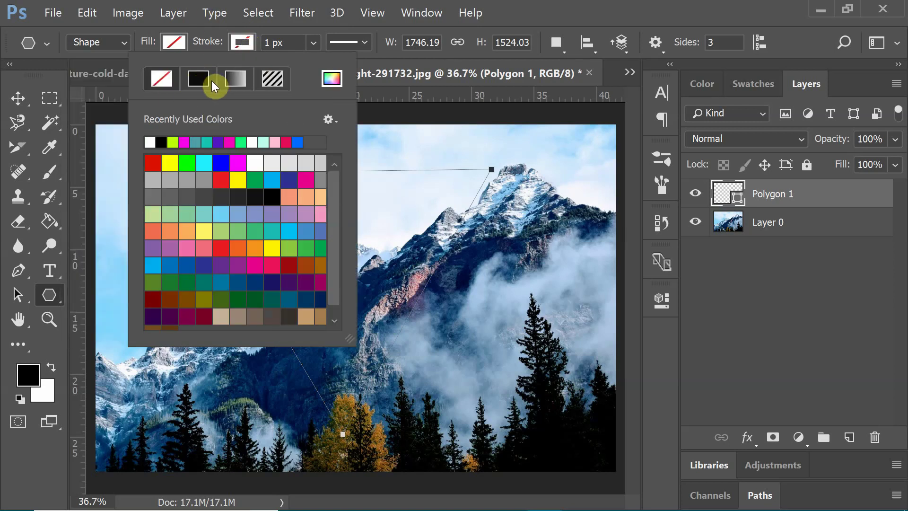
pyautogui.click(151, 141)
pyautogui.click(274, 44)
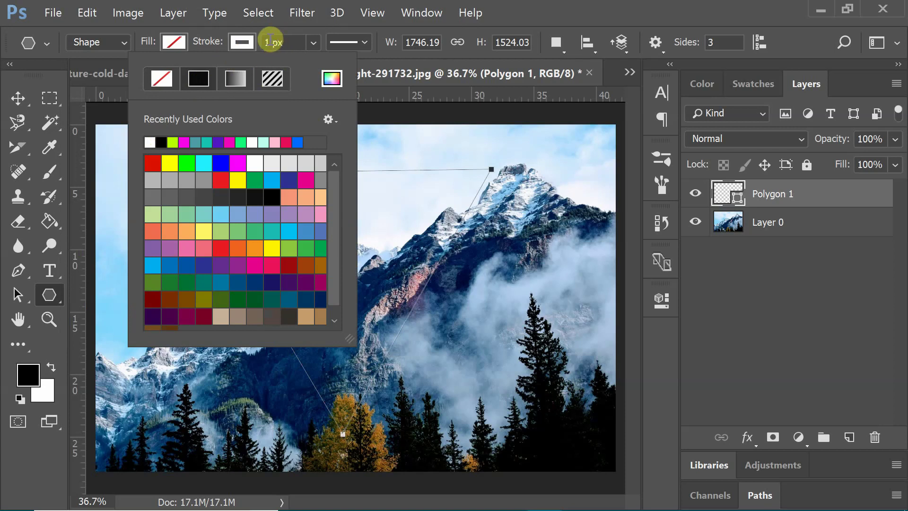
pyautogui.click(243, 42)
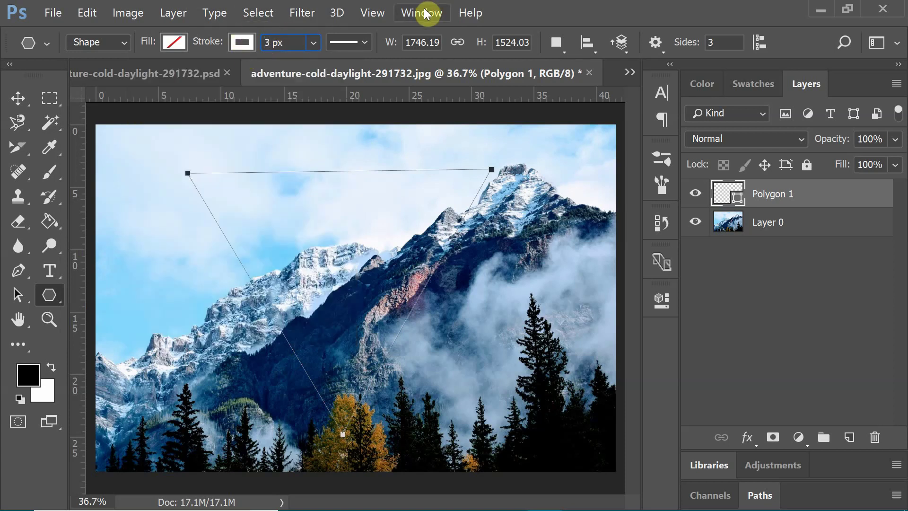
pyautogui.press('Return')
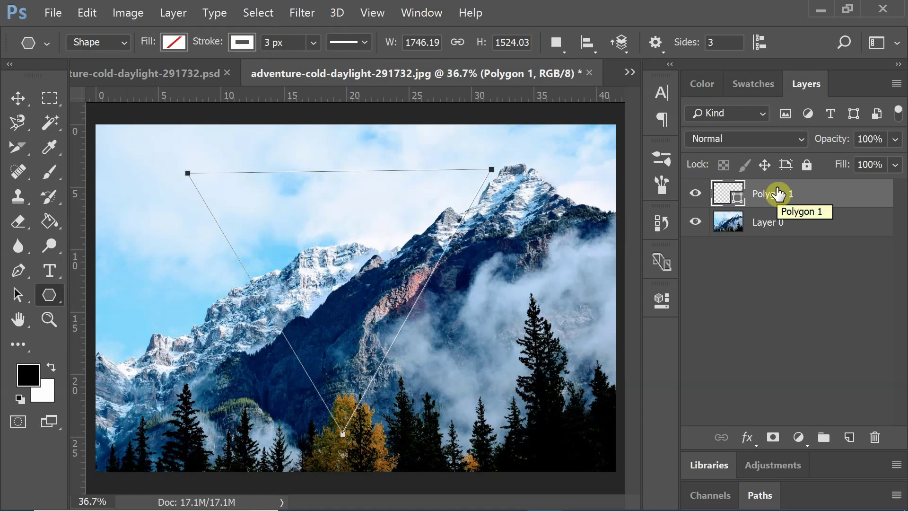
pyautogui.click(803, 288)
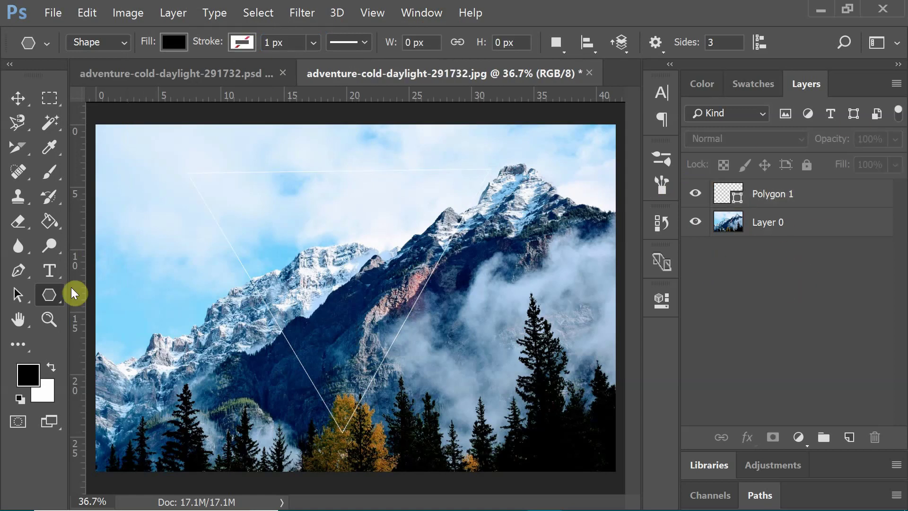
# Step: Duplicate the triangle layer and scale the copy to about 80% around a reference point moved above its centre
pyautogui.rightClick(51, 292)
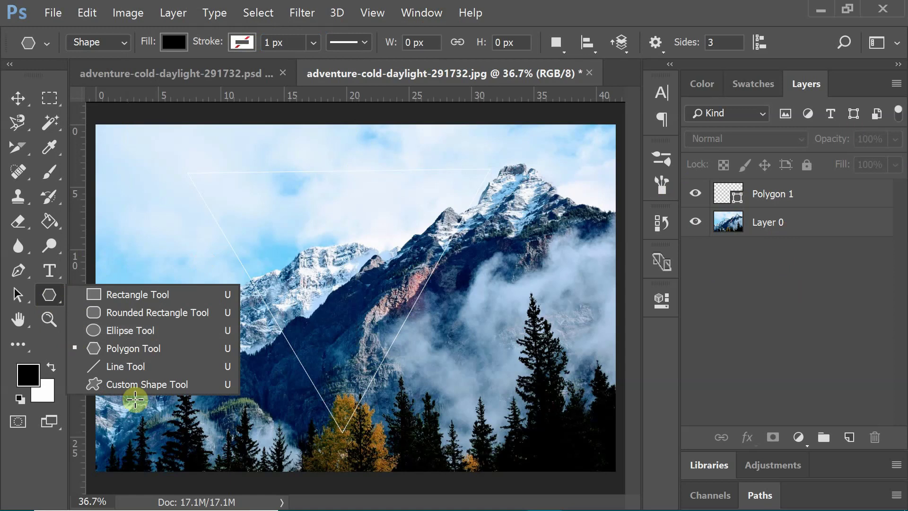
pyautogui.click(62, 285)
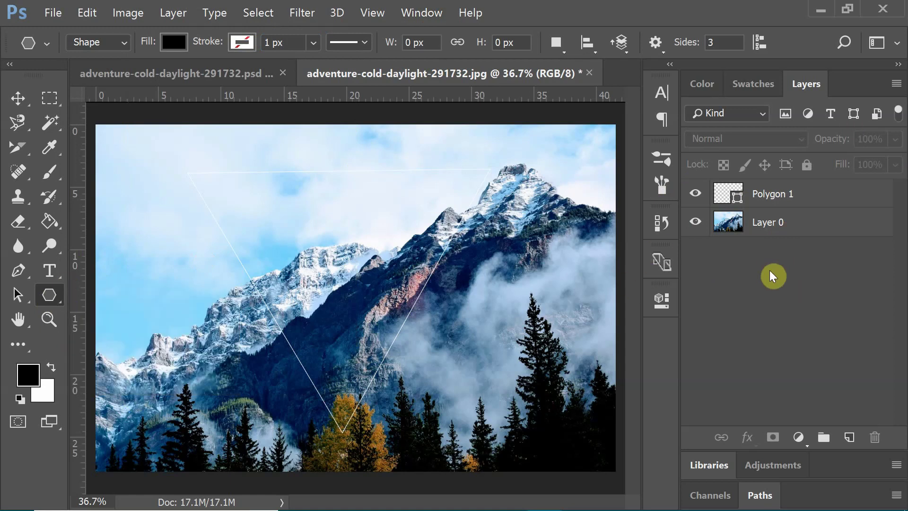
pyautogui.click(796, 197)
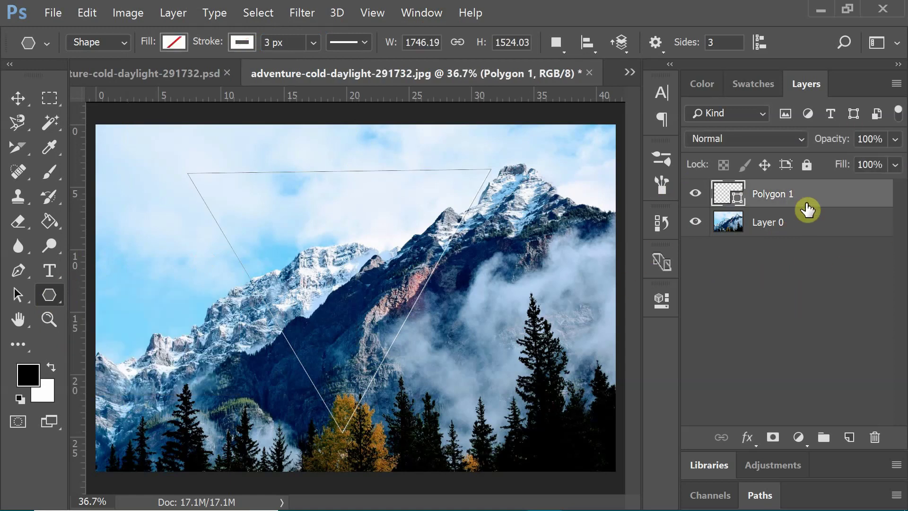
pyautogui.moveTo(763, 195); pyautogui.dragTo(851, 433)
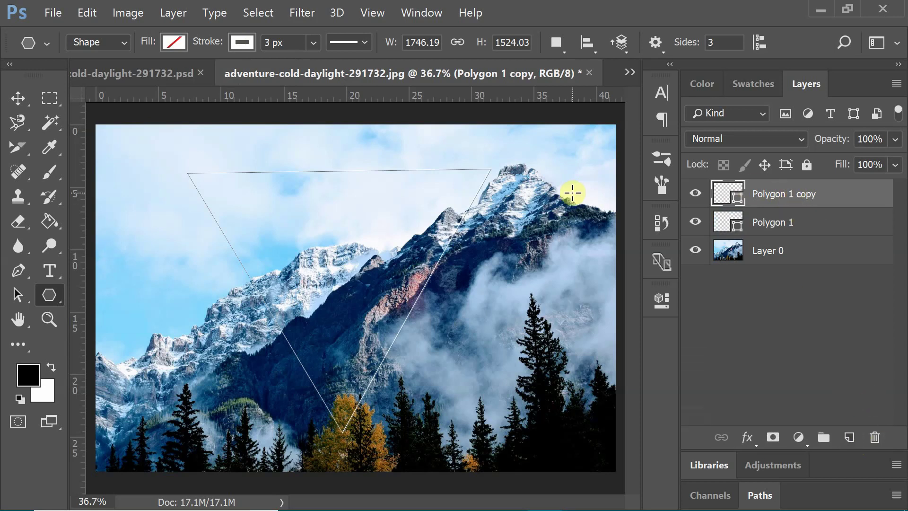
pyautogui.hotkey('ctrl', 't')
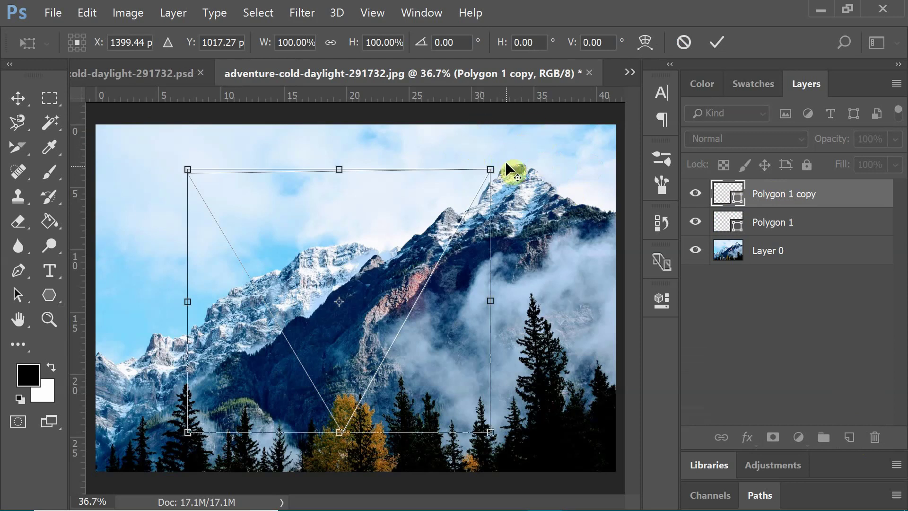
pyautogui.moveTo(337, 300); pyautogui.dragTo(337, 267)
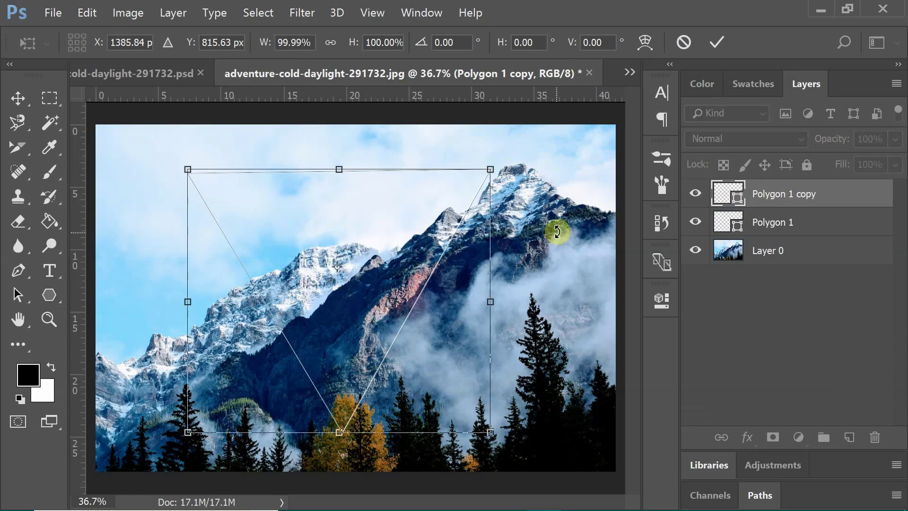
pyautogui.moveTo(492, 166); pyautogui.dragTo(474, 204)
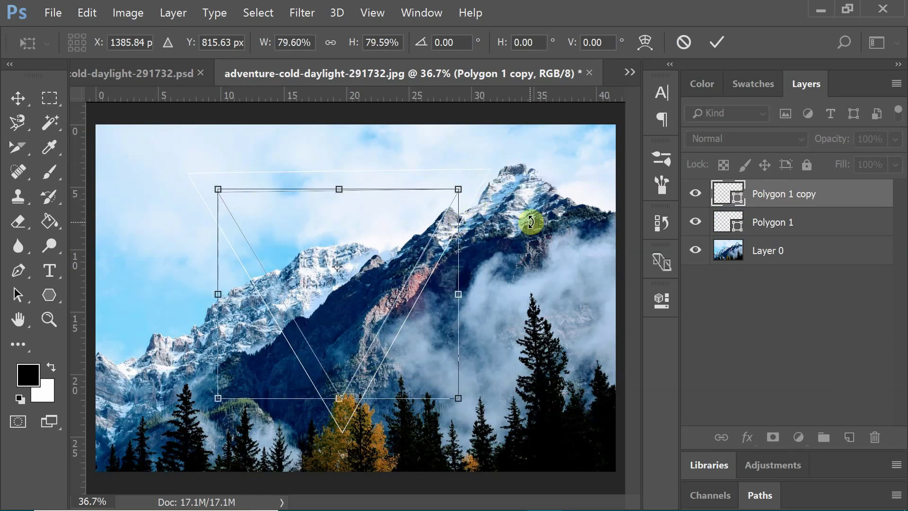
pyautogui.press('Return')
# Step: Draw a white-outlined circle about 626 px in diameter with the Ellipse tool, over the lower slope beside the triangles
pyautogui.rightClick(51, 294)
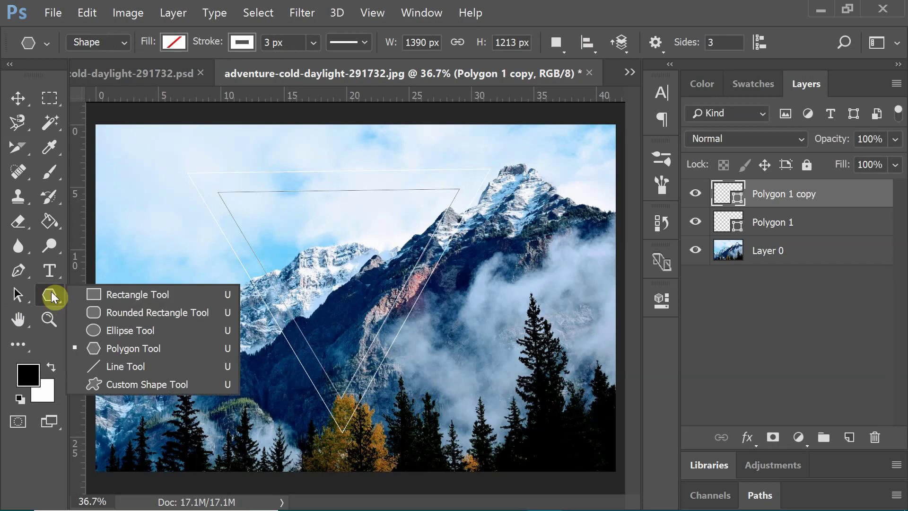
pyautogui.click(125, 330)
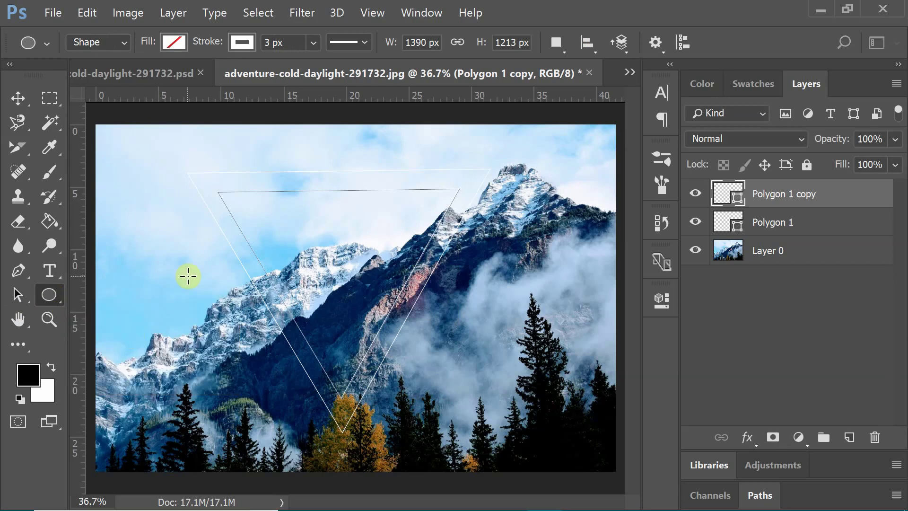
pyautogui.moveTo(171, 301); pyautogui.dragTo(271, 431)
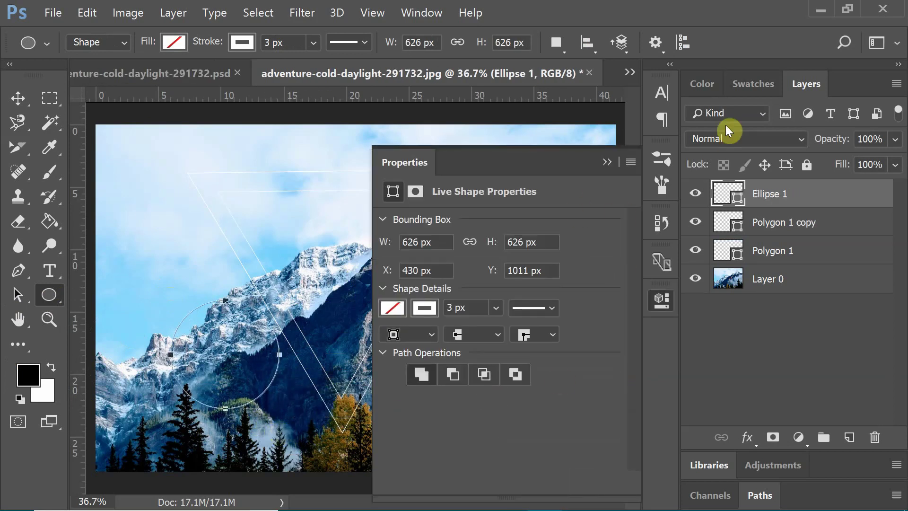
pyautogui.click(615, 159)
# Step: Duplicate the circle layer and scale the copy to about 73% around its centre to form an inner ring
pyautogui.moveTo(804, 193); pyautogui.dragTo(850, 437)
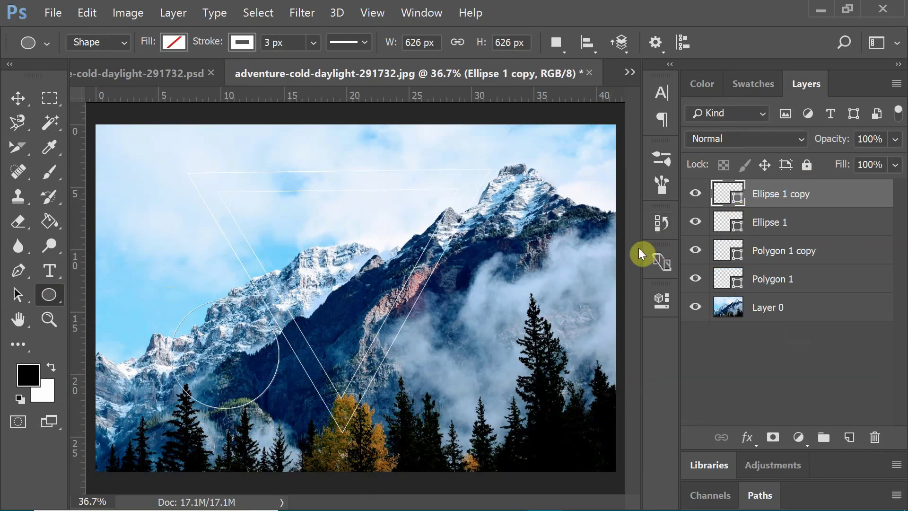
pyautogui.hotkey('ctrl', 't')
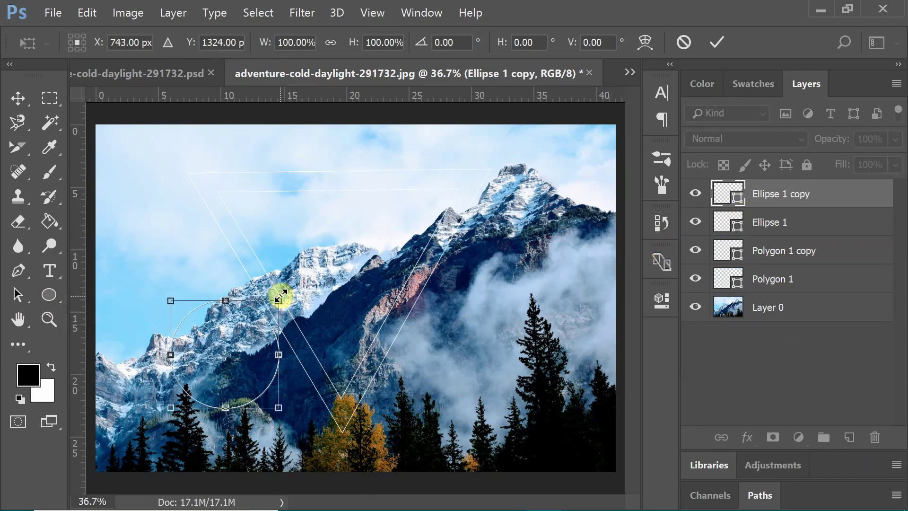
pyautogui.moveTo(279, 300)
pyautogui.mouseDown()
pyautogui.moveTo(250, 327)
pyautogui.moveTo(273, 313)
pyautogui.mouseUp()
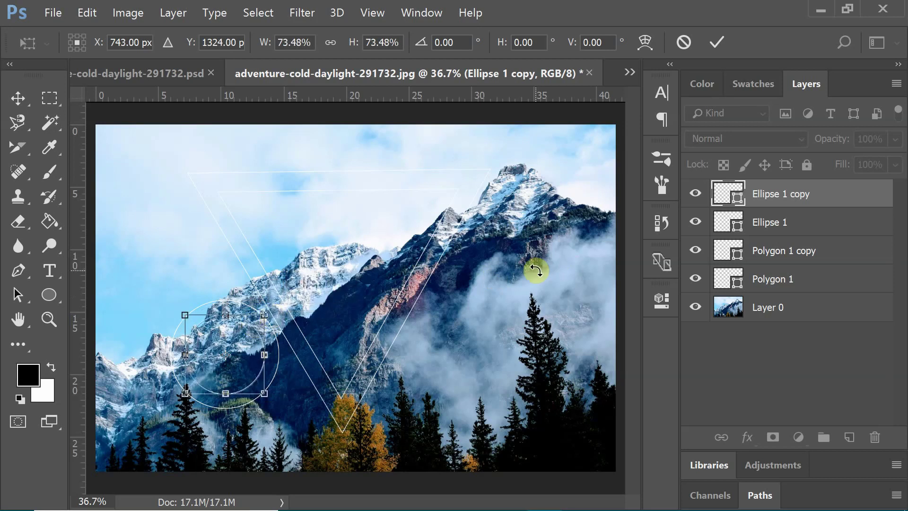
pyautogui.press('Return')
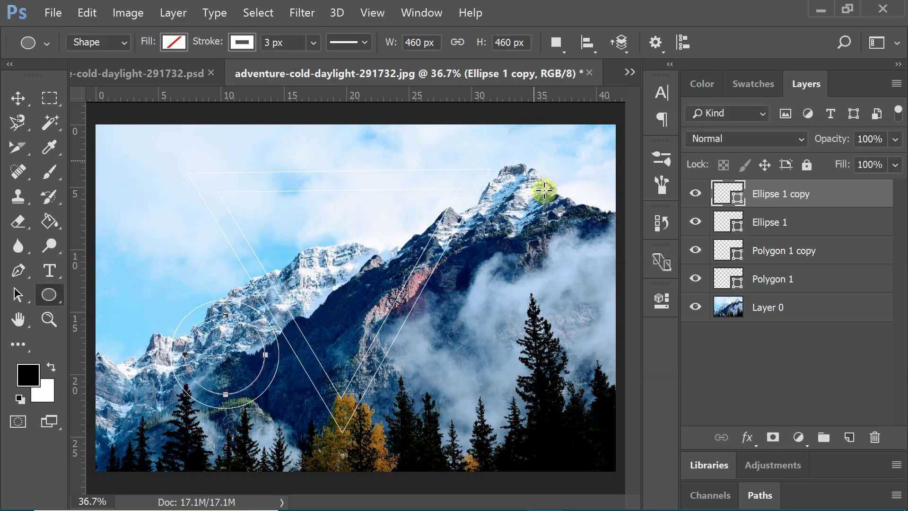
# Step: Draw a separate circle about 297 px in diameter on its own layer, over the mist beside the tall tree
pyautogui.click(561, 38)
pyautogui.click(559, 62)
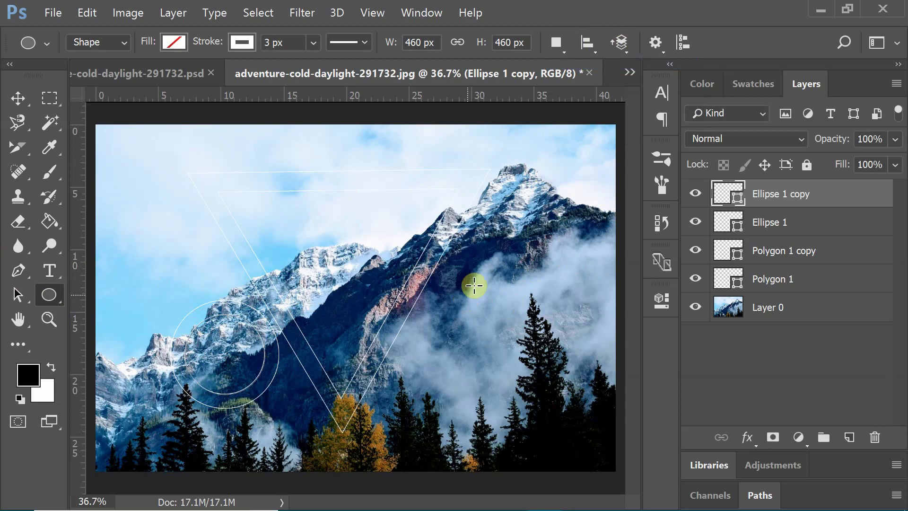
pyautogui.moveTo(474, 285); pyautogui.dragTo(534, 348)
pyautogui.click(611, 160)
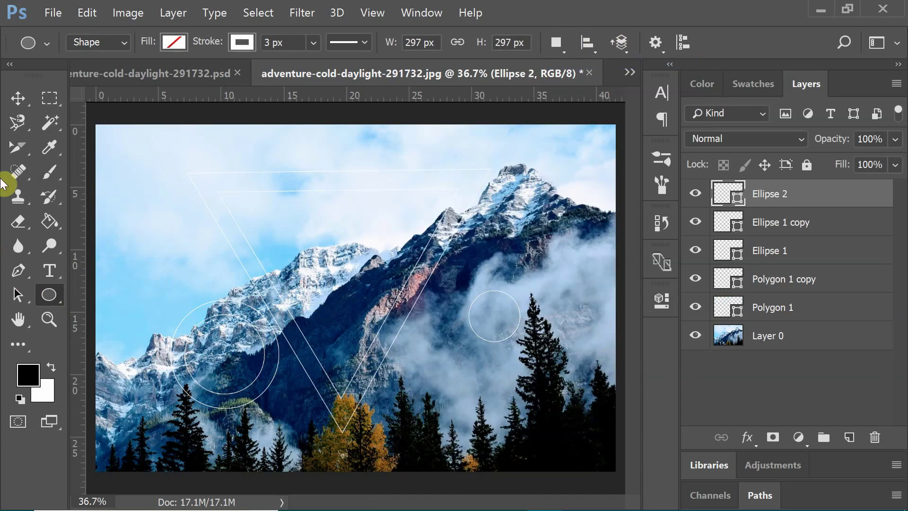
# Step: Draw a diagonal 3 px line spanning about 500 × 432 px through the small circle, and deselect its layer
pyautogui.rightClick(56, 289)
pyautogui.click(116, 369)
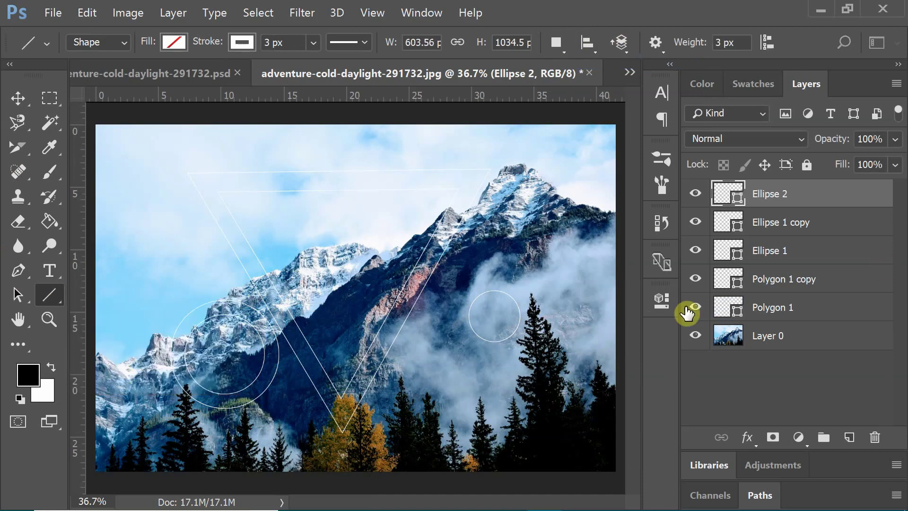
pyautogui.moveTo(435, 363); pyautogui.dragTo(522, 288)
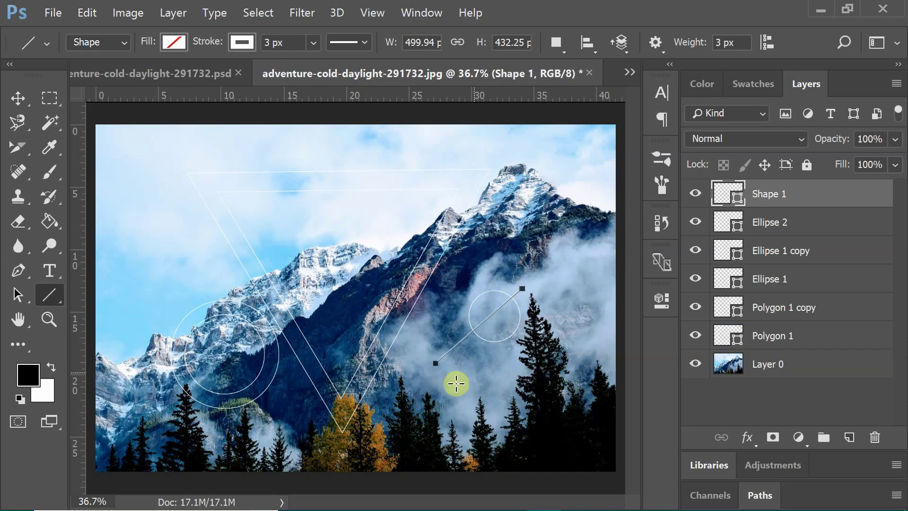
pyautogui.click(771, 406)
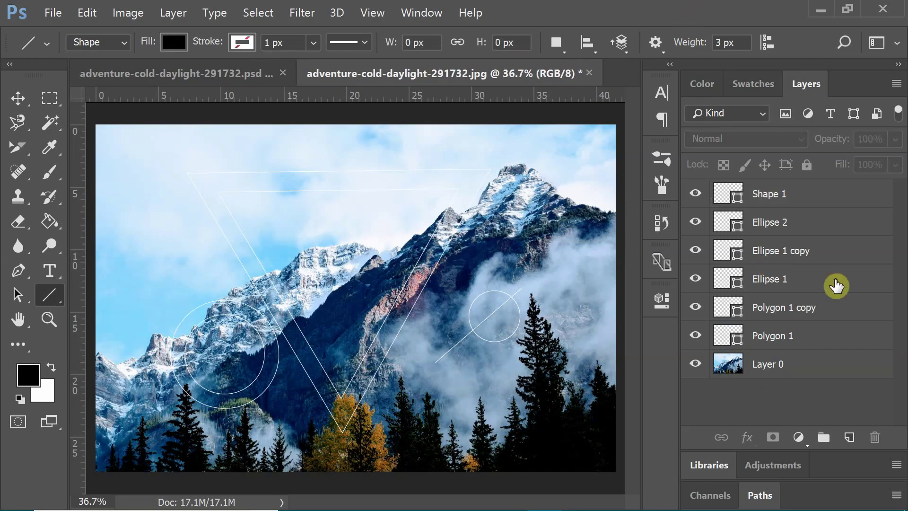
# Step: Switch to the adventure-cold-daylight-291732.psd document and look through its stack of shape layers
pyautogui.click(215, 74)
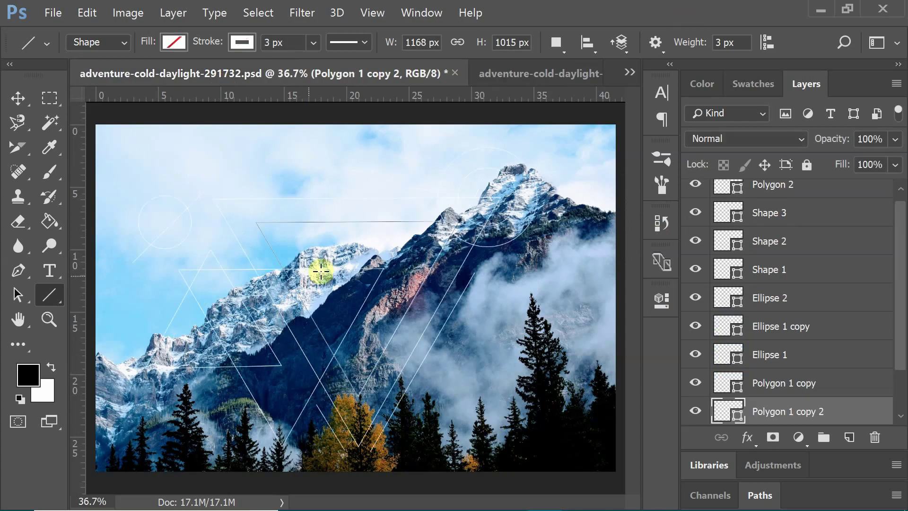
pyautogui.scroll(1, 808, 387)
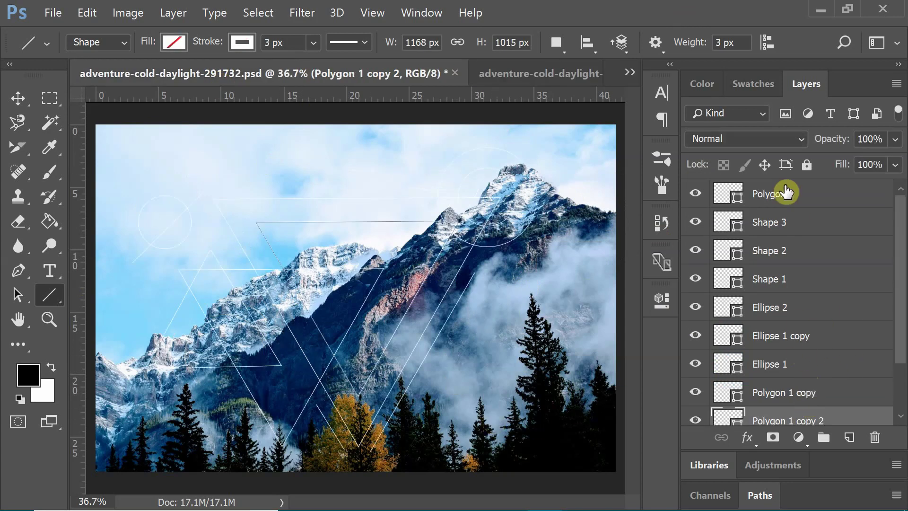
pyautogui.scroll(-3, 807, 297)
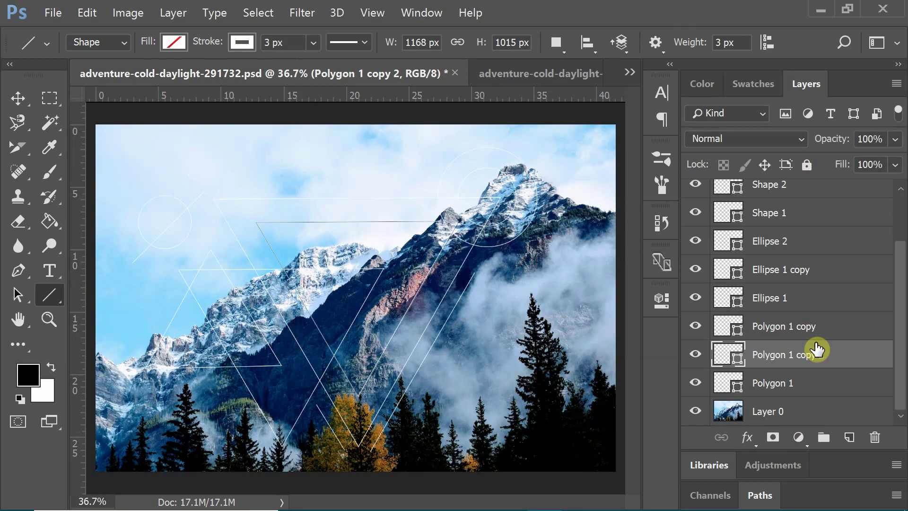
# Step: Rasterize all the shape layers above Layer 0, from Polygon 2 down to Polygon 1
pyautogui.scroll(3, 808, 349)
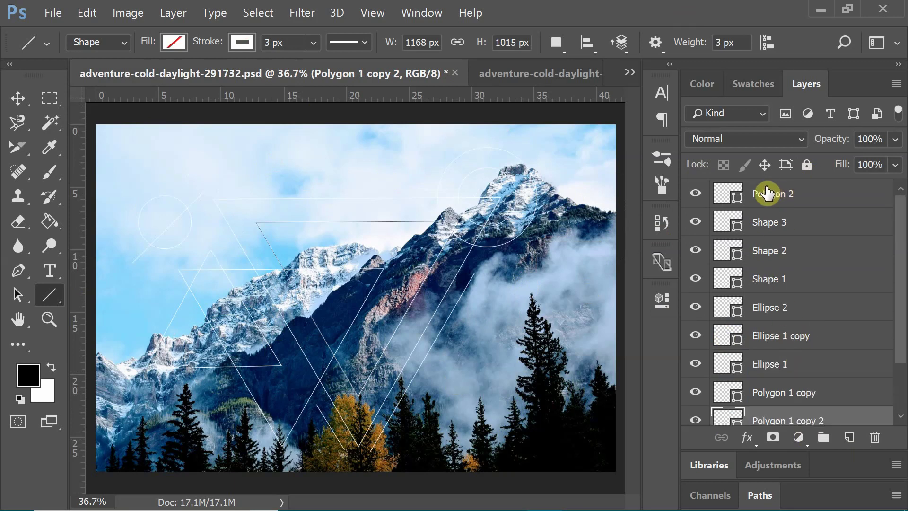
pyautogui.click(828, 200)
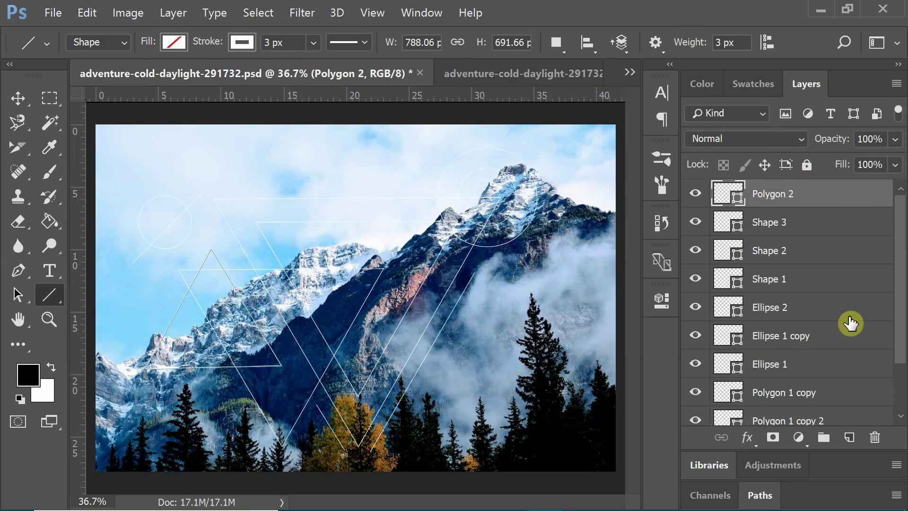
pyautogui.scroll(-3, 825, 254)
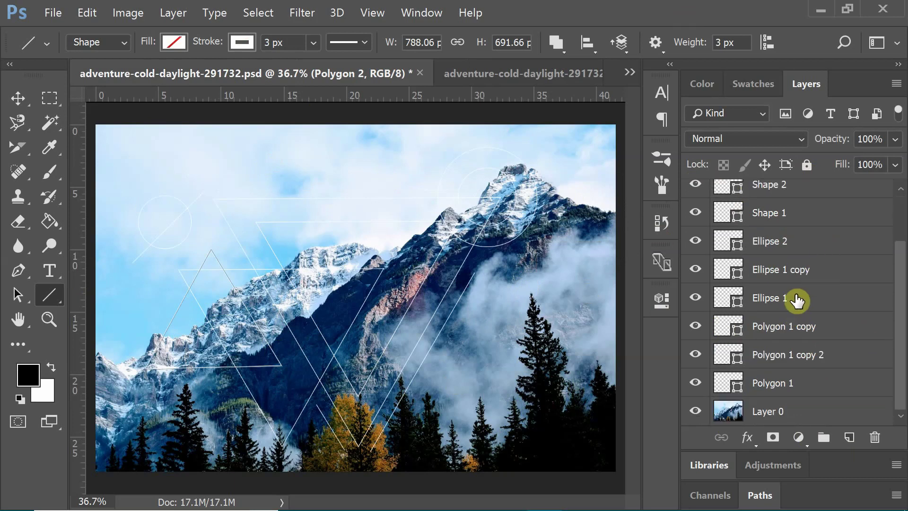
pyautogui.keyDown('shift'); pyautogui.click(788, 386); pyautogui.keyUp('shift')
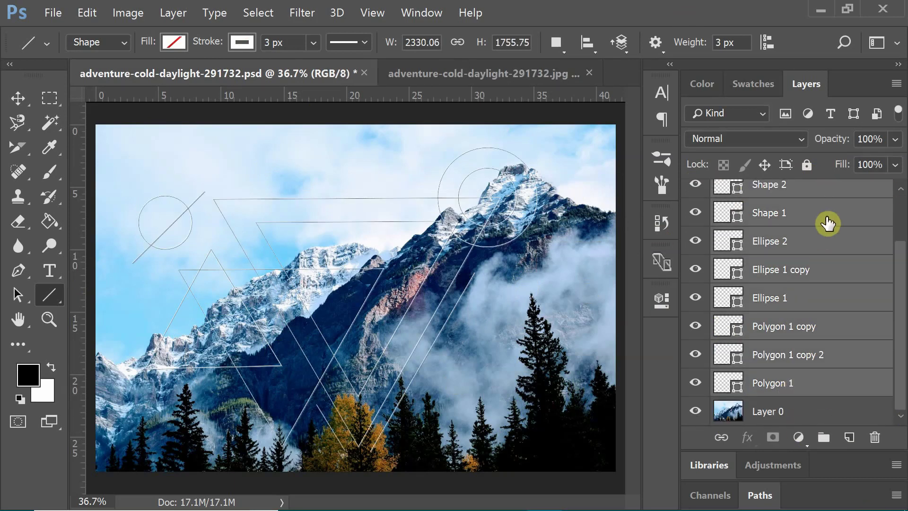
pyautogui.rightClick(824, 244)
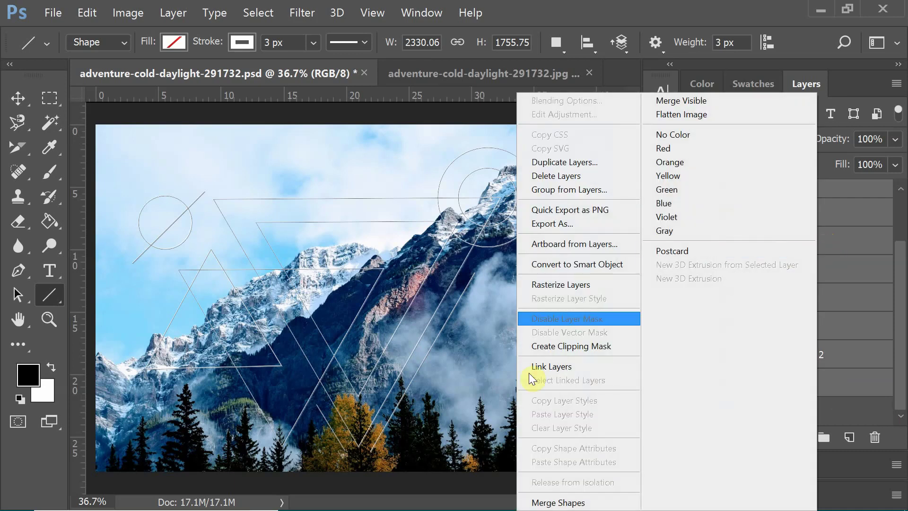
pyautogui.click(584, 284)
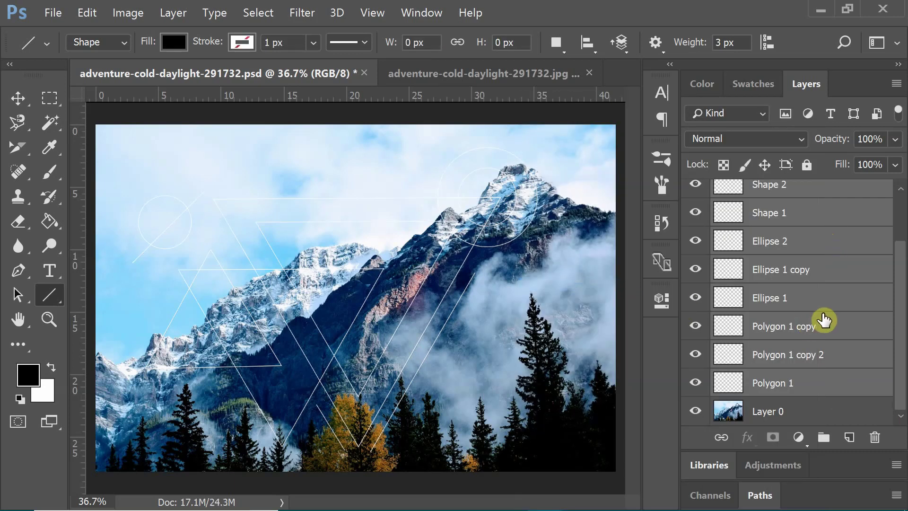
# Step: Merge the rasterized shape layers into a single layer and rename it "Shapes"
pyautogui.rightClick(858, 246)
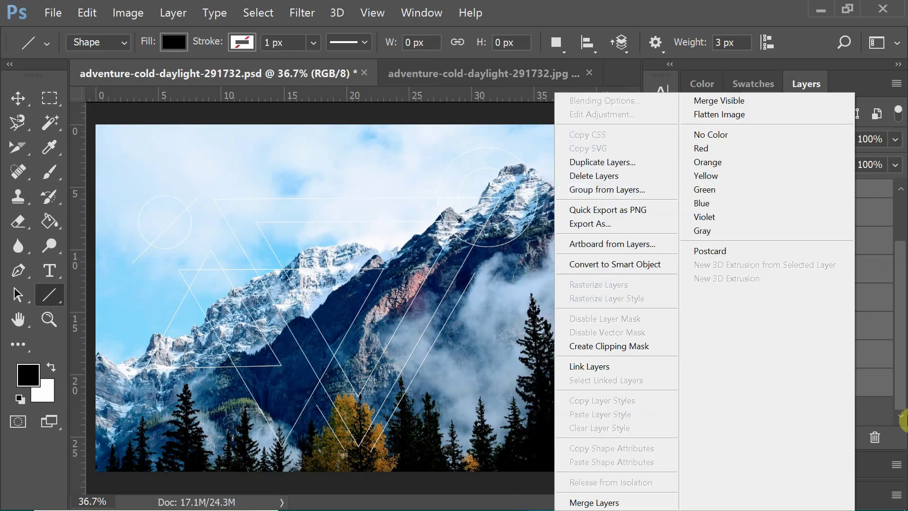
pyautogui.click(592, 502)
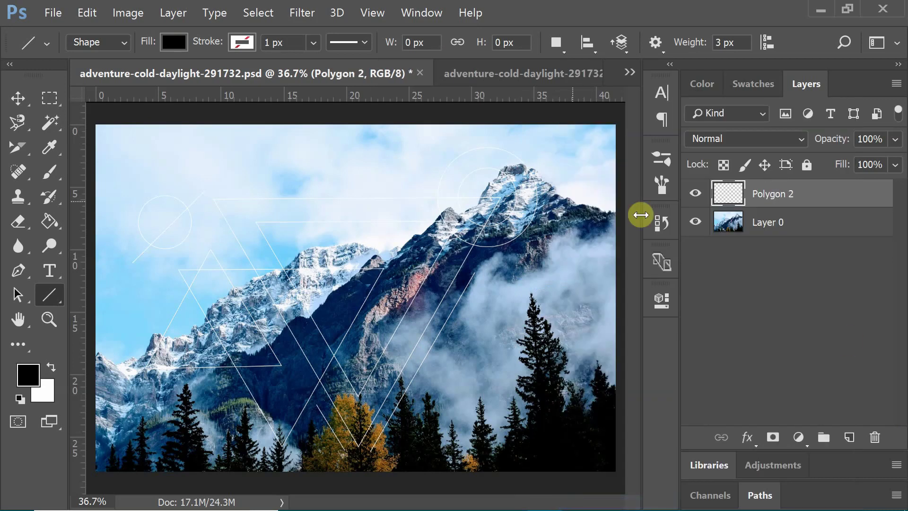
pyautogui.doubleClick(771, 196)
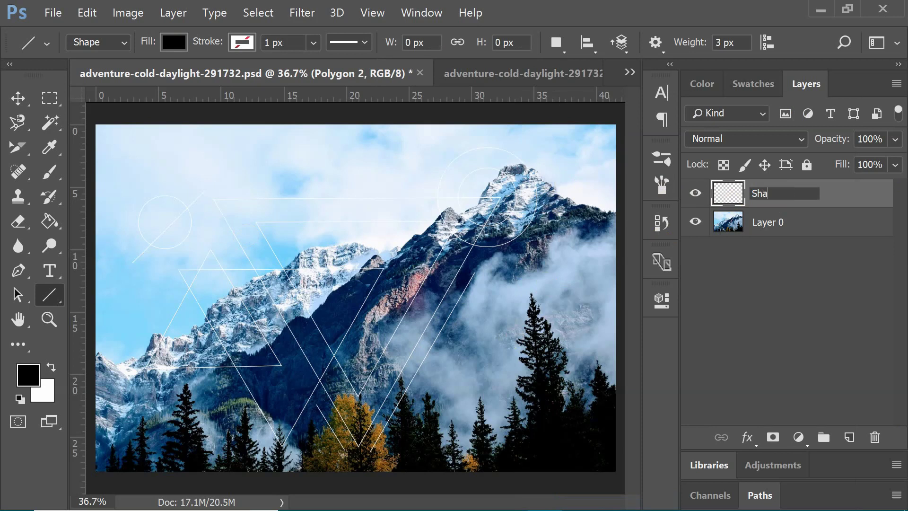
pyautogui.write('Shapes')
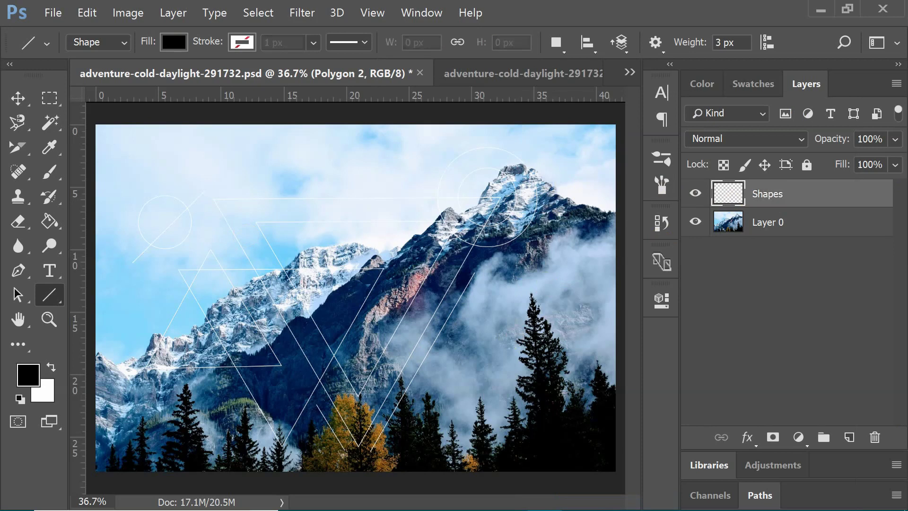
pyautogui.press('Return')
# Step: Duplicate Layer 0 and, on the Shapes layer, select the 7-shaped area inside the inner inverted triangle with the Magic Wand
pyautogui.click(777, 225)
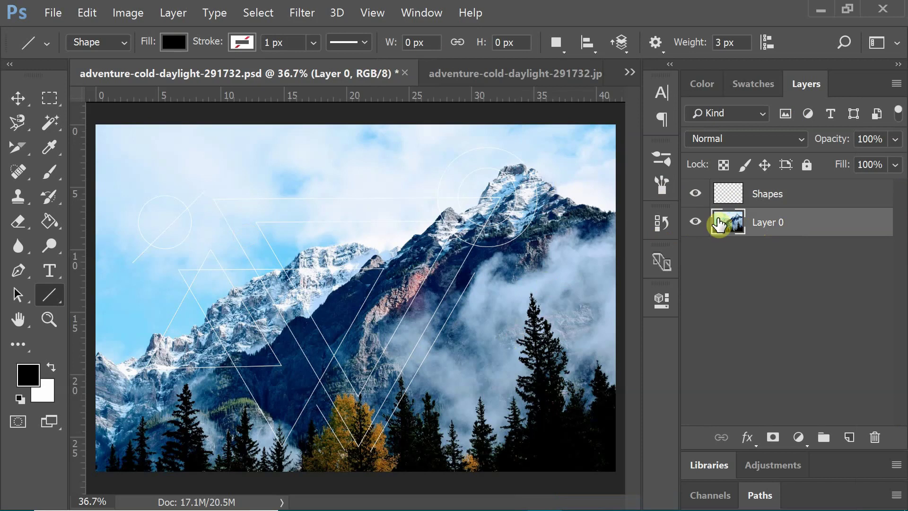
pyautogui.moveTo(759, 228); pyautogui.dragTo(849, 436)
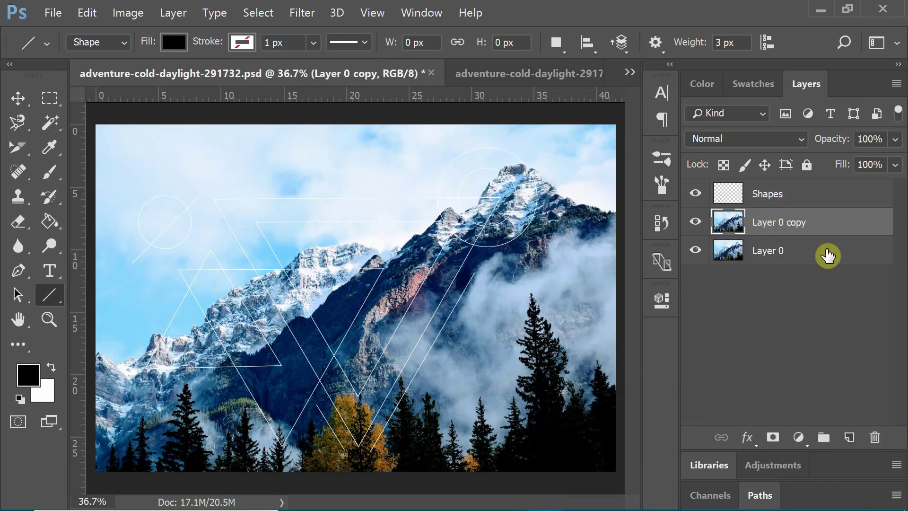
pyautogui.click(791, 197)
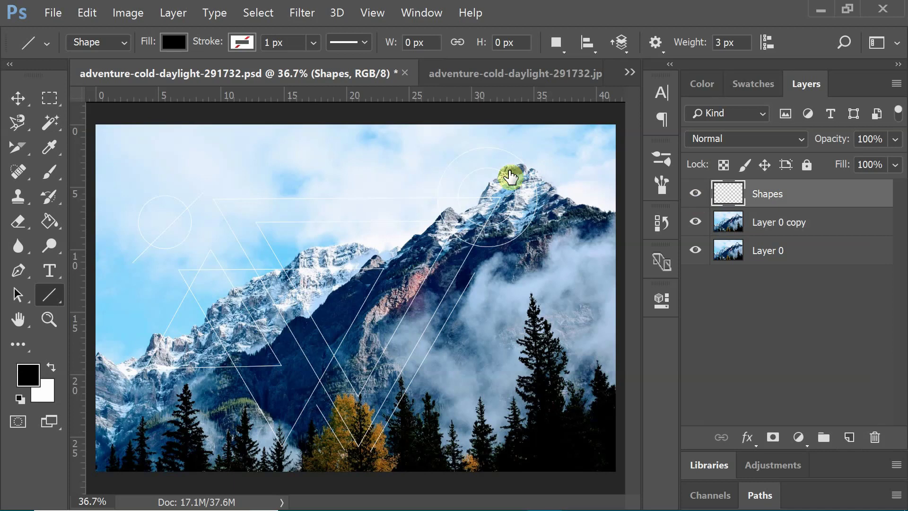
pyautogui.rightClick(47, 117)
pyautogui.click(51, 120)
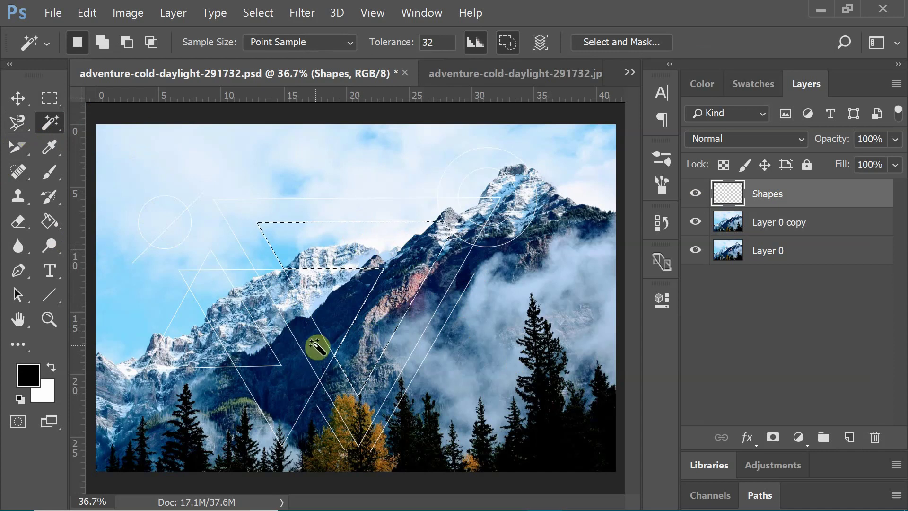
pyautogui.keyDown('shift'); pyautogui.click(233, 326); pyautogui.keyUp('shift')
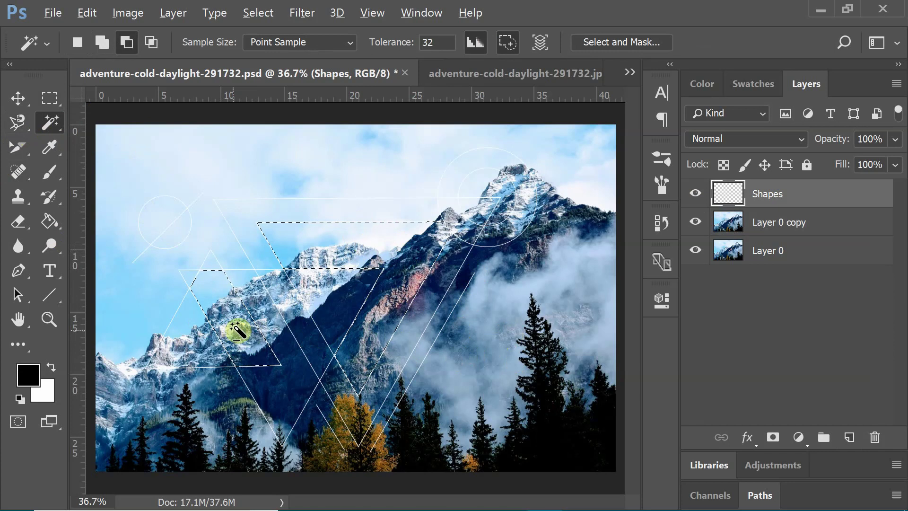
pyautogui.keyDown('alt'); pyautogui.click(236, 331); pyautogui.keyUp('alt')
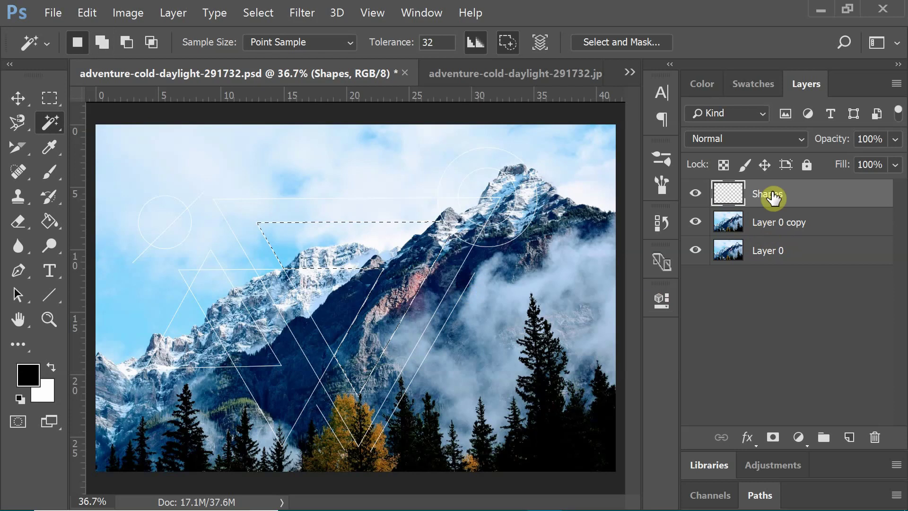
# Step: Mask Layer 0 copy to the selected 7-shaped area, unlink the mask and make the photo content active
pyautogui.click(811, 233)
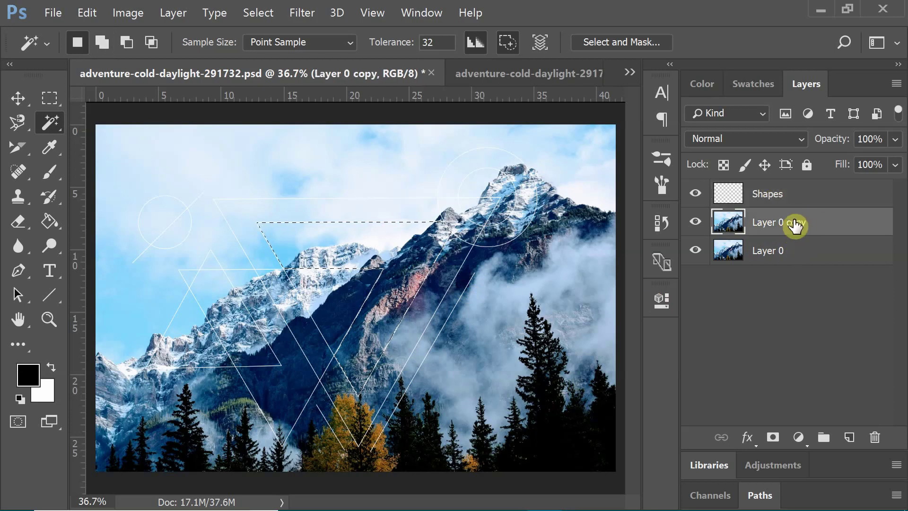
pyautogui.click(773, 439)
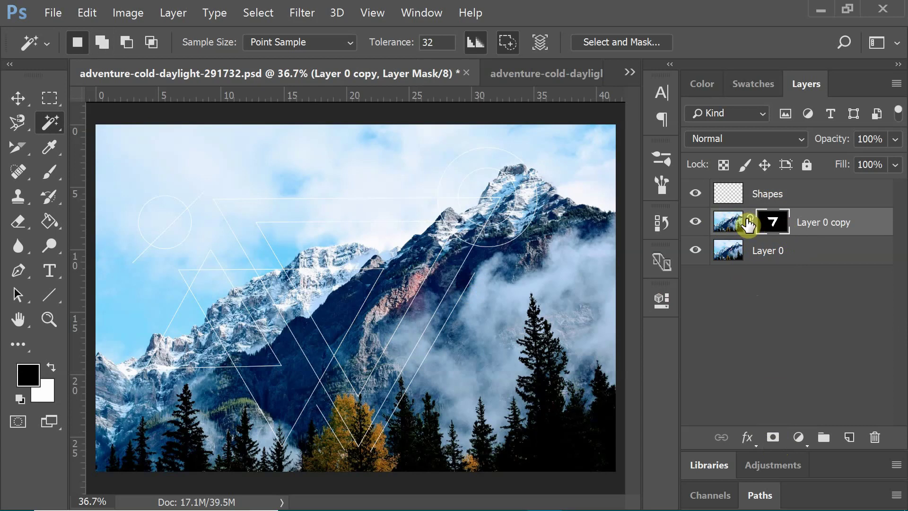
pyautogui.click(750, 221)
pyautogui.click(727, 229)
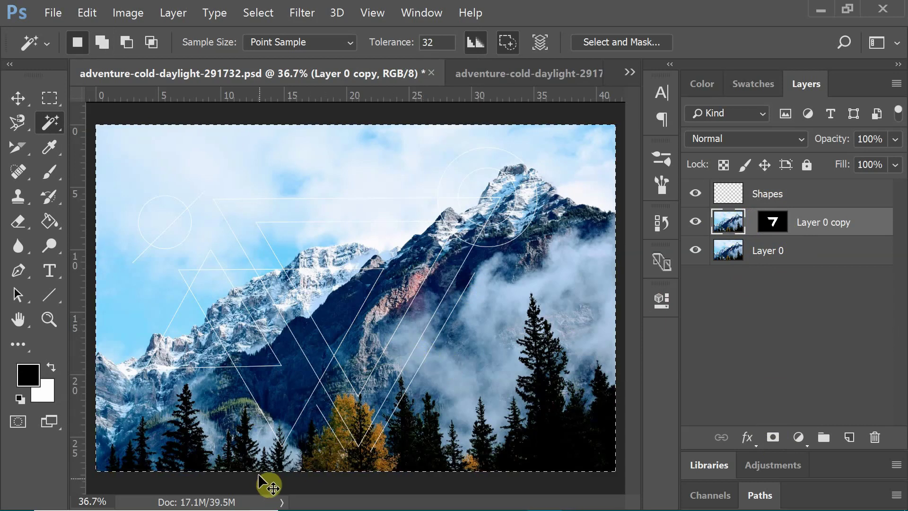
# Step: Flip the photo on Layer 0 copy horizontally inside its mask and move its centre to about X 1871, Y 682 px
pyautogui.hotkey('ctrl', 't')
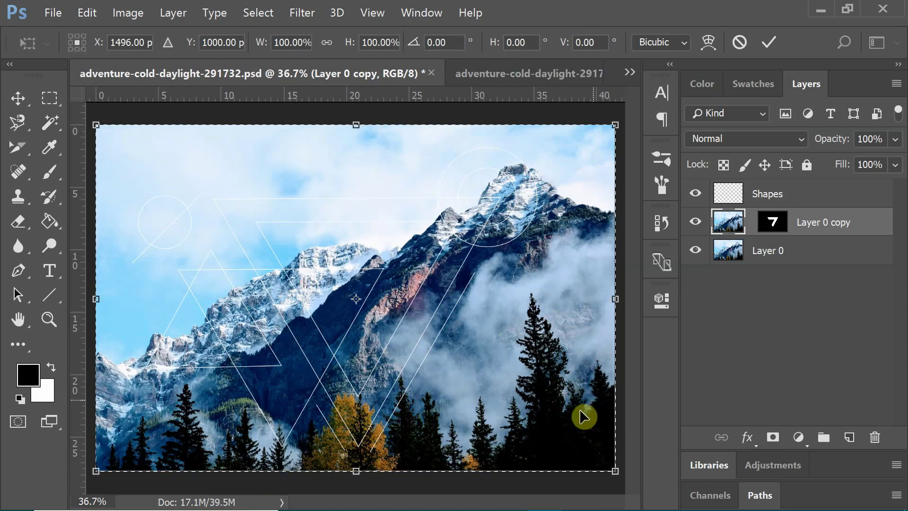
pyautogui.moveTo(615, 125)
pyautogui.mouseDown()
pyautogui.moveTo(474, 289)
pyautogui.moveTo(599, 168)
pyautogui.moveTo(622, 134)
pyautogui.moveTo(609, 125)
pyautogui.mouseUp()
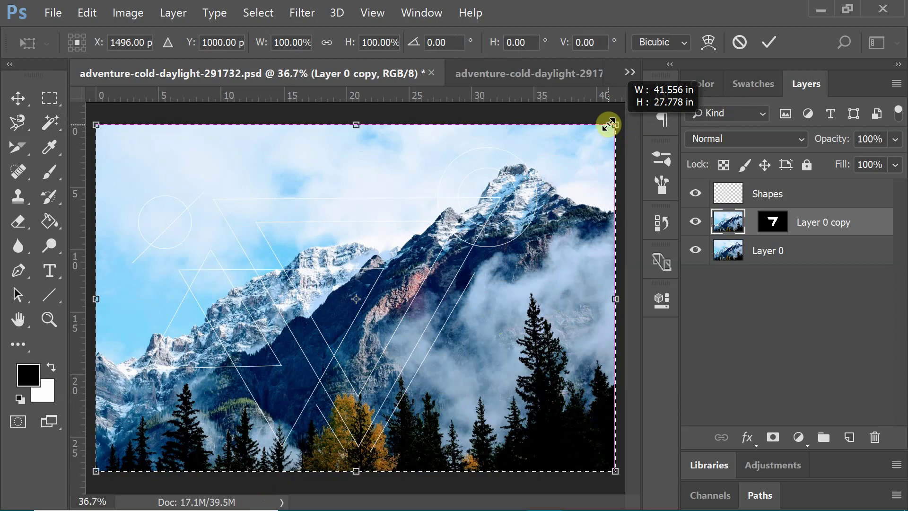
pyautogui.moveTo(497, 324); pyautogui.dragTo(501, 351)
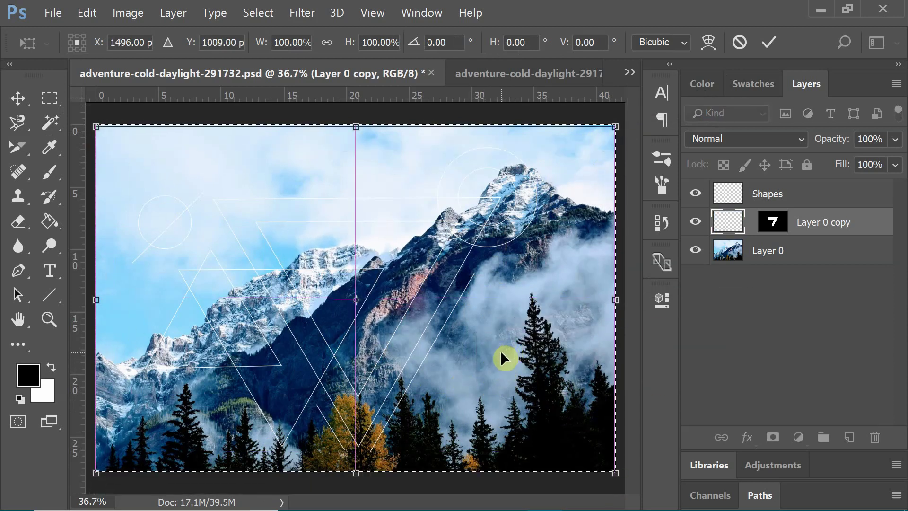
pyautogui.rightClick(512, 302)
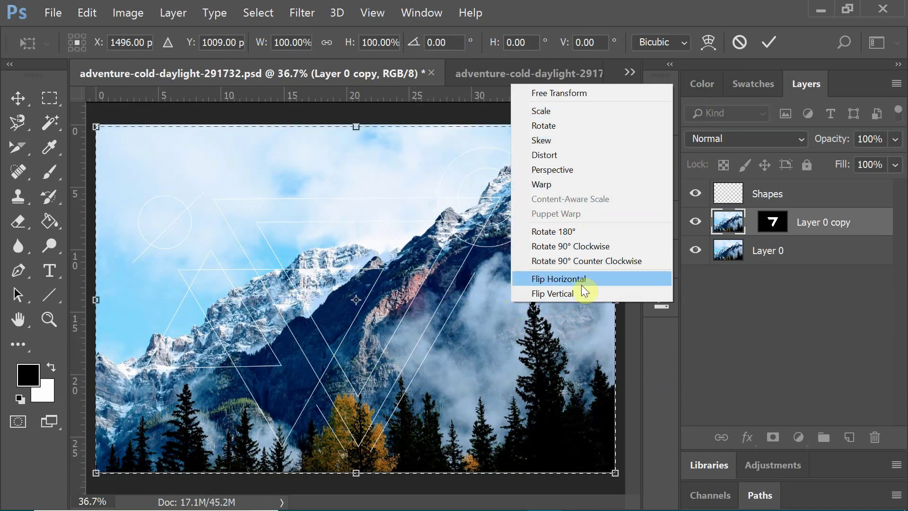
pyautogui.click(597, 278)
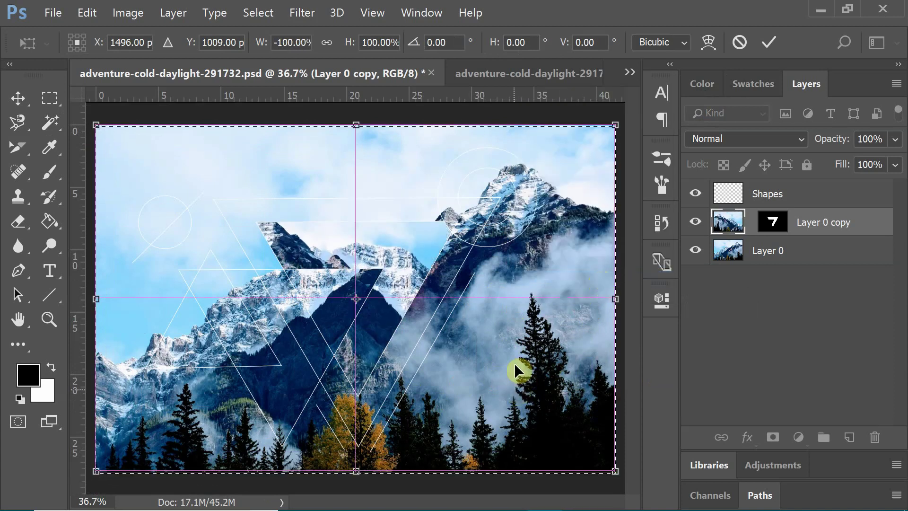
pyautogui.moveTo(515, 364); pyautogui.dragTo(580, 335)
pyautogui.press('Return')
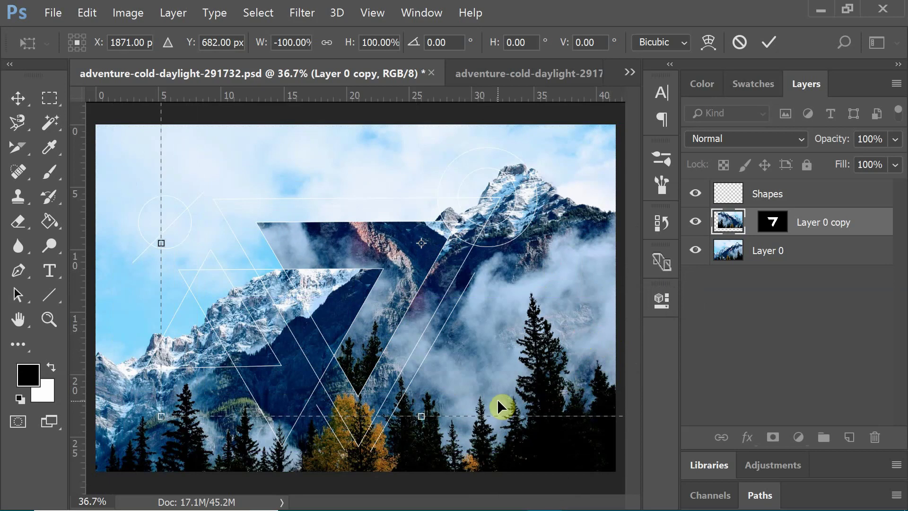
# Step: Clear the old selection and, on the Shapes layer, Magic Wand-select the small circle's upper-left half and the upright triangle's lower-left area
pyautogui.click(797, 250)
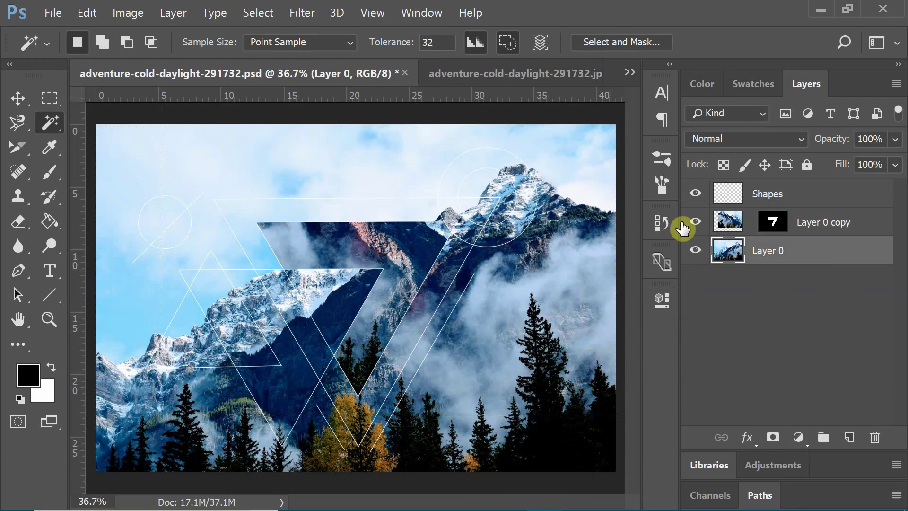
pyautogui.click(718, 301)
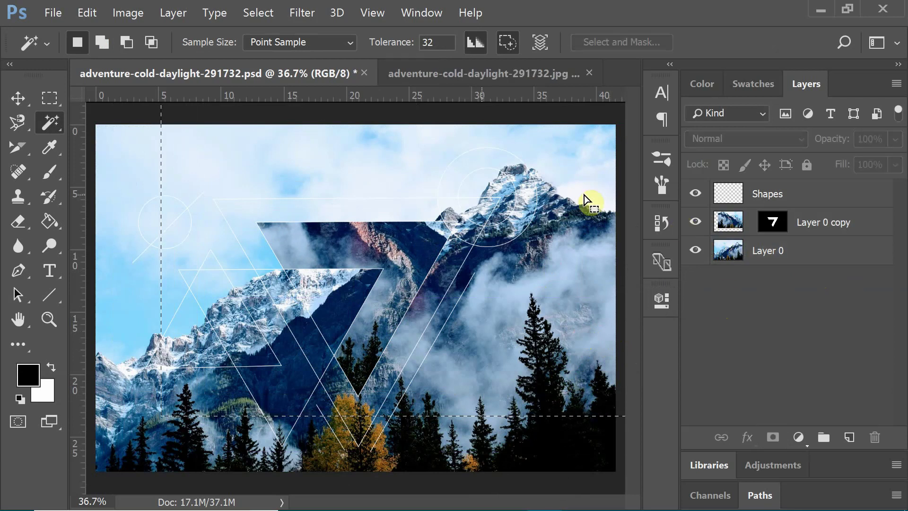
pyautogui.click(779, 198)
pyautogui.click(16, 98)
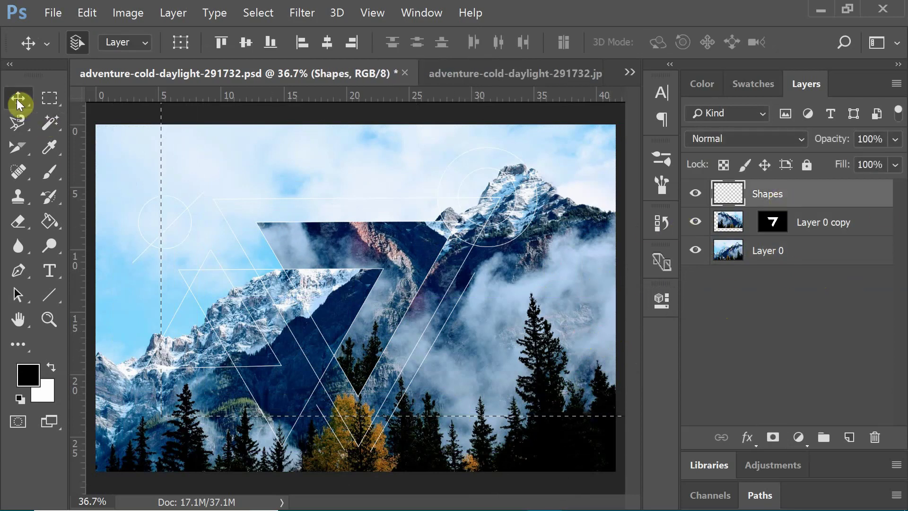
pyautogui.click(58, 103)
pyautogui.click(198, 193)
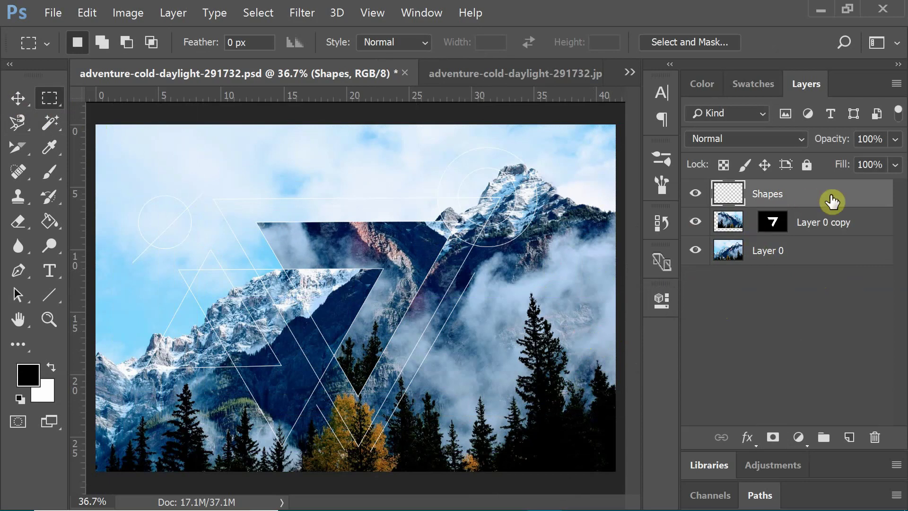
pyautogui.click(50, 124)
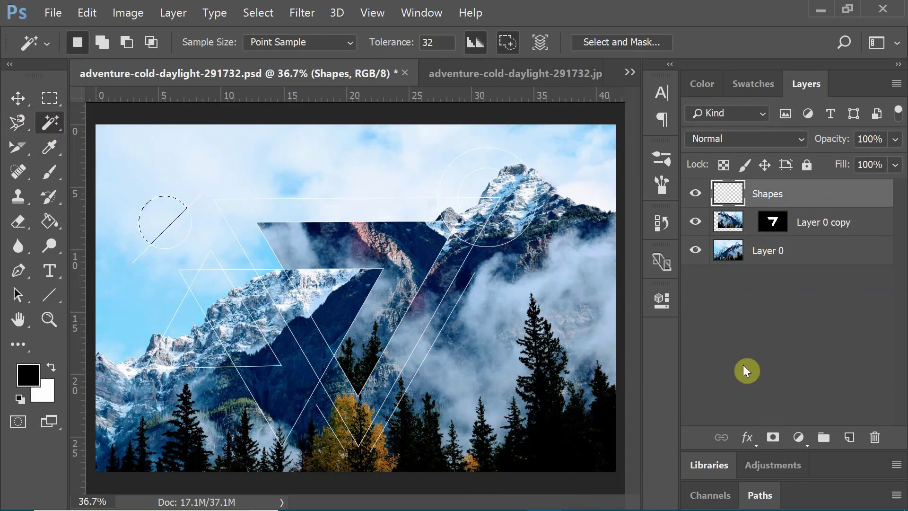
pyautogui.keyDown('shift'); pyautogui.click(217, 344); pyautogui.keyUp('shift')
# Step: Duplicate Layer 0 and mask the copy to the selected areas, with the mask unlinked and the photo content active
pyautogui.moveTo(804, 257); pyautogui.dragTo(856, 434)
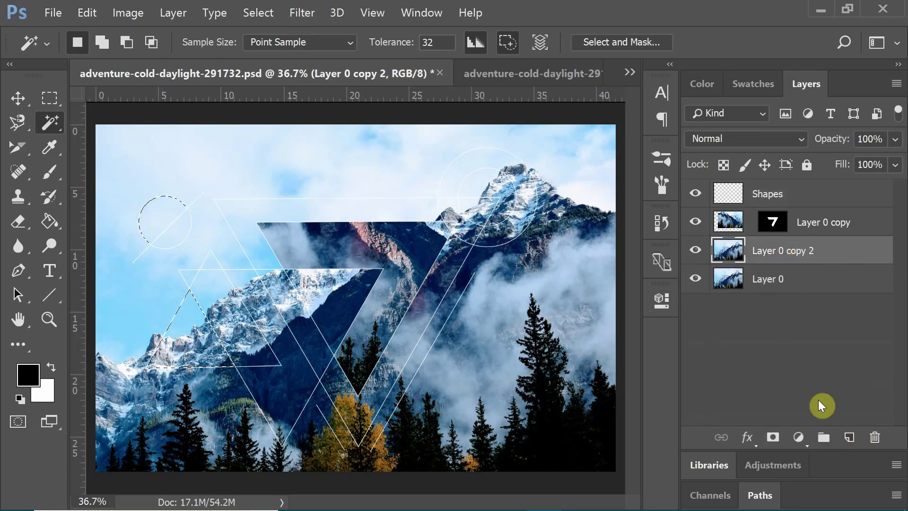
pyautogui.click(778, 442)
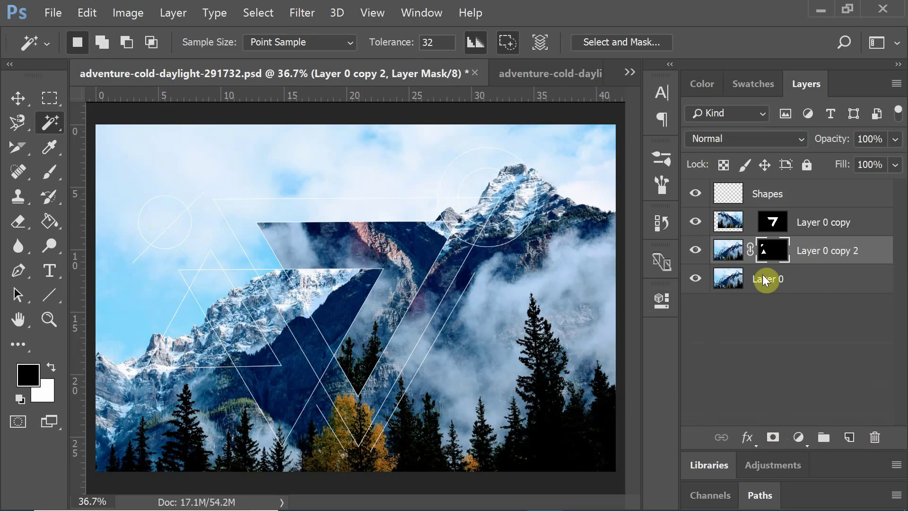
pyautogui.click(750, 249)
pyautogui.hotkey('ctrl', '2')
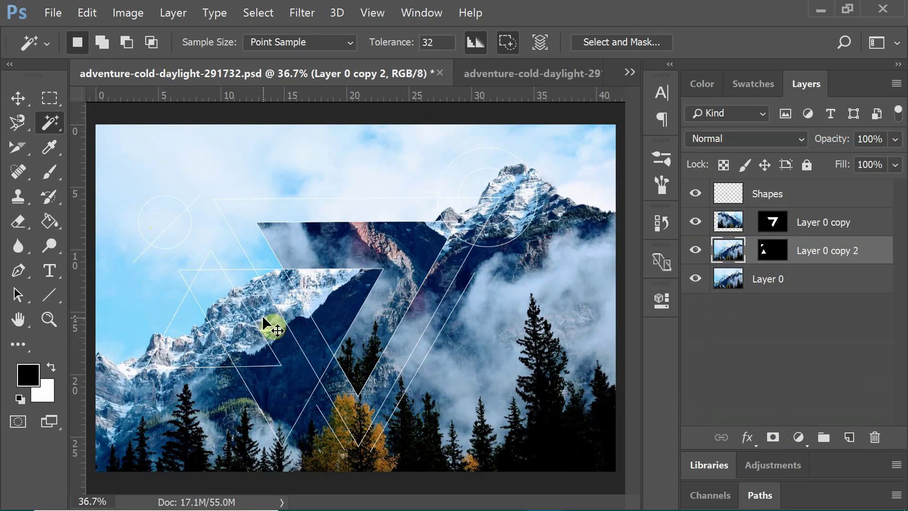
# Step: Scale the photo on Layer 0 copy 2 to 93.08% width and 111% height, with its centre at about X 1392.5, Y 307 px
pyautogui.hotkey('ctrl', 'a')
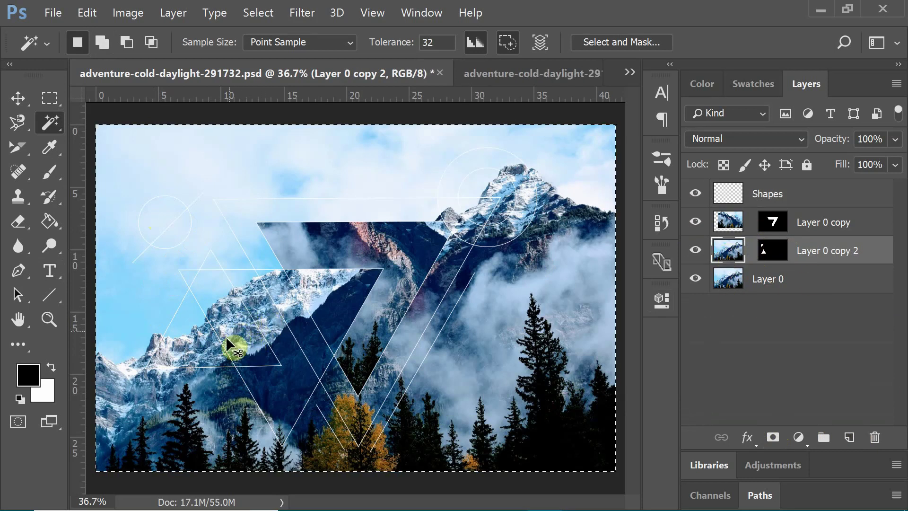
pyautogui.hotkey('ctrl', 't')
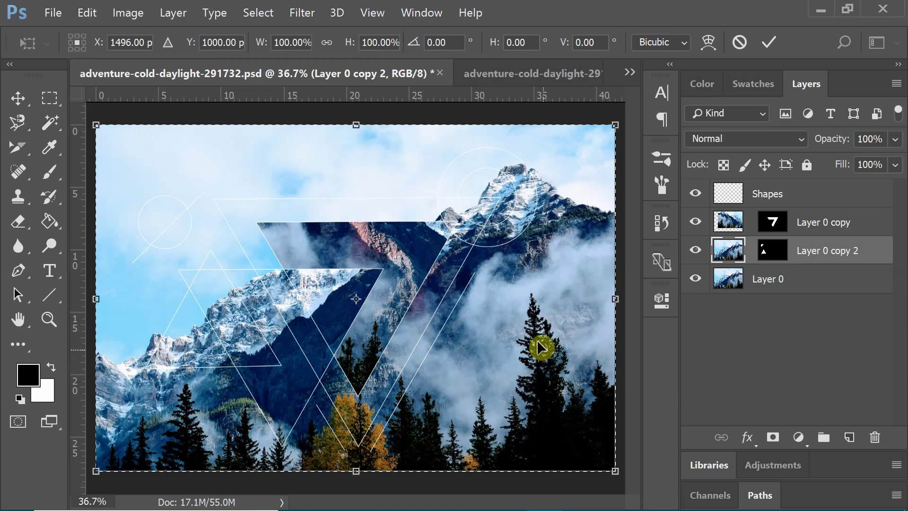
pyautogui.moveTo(614, 125); pyautogui.dragTo(351, 124)
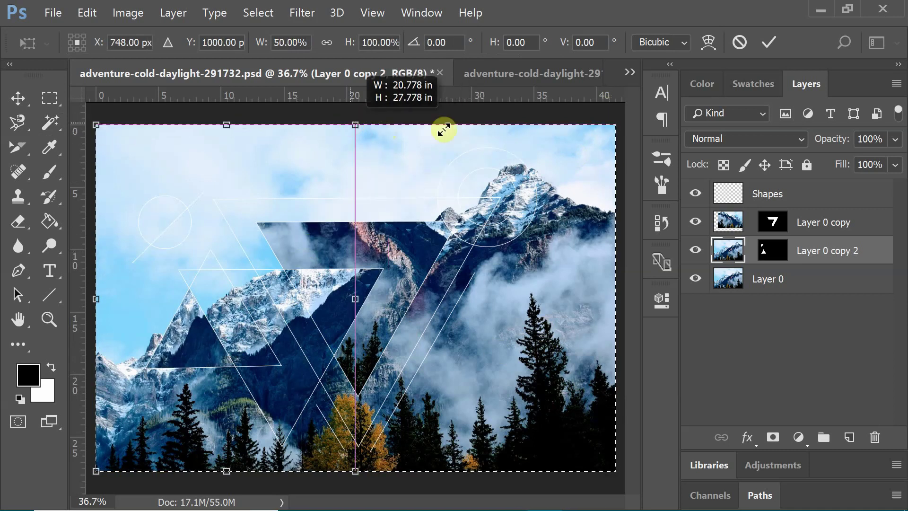
pyautogui.moveTo(444, 131); pyautogui.dragTo(559, 168)
pyautogui.moveTo(478, 401); pyautogui.dragTo(487, 253)
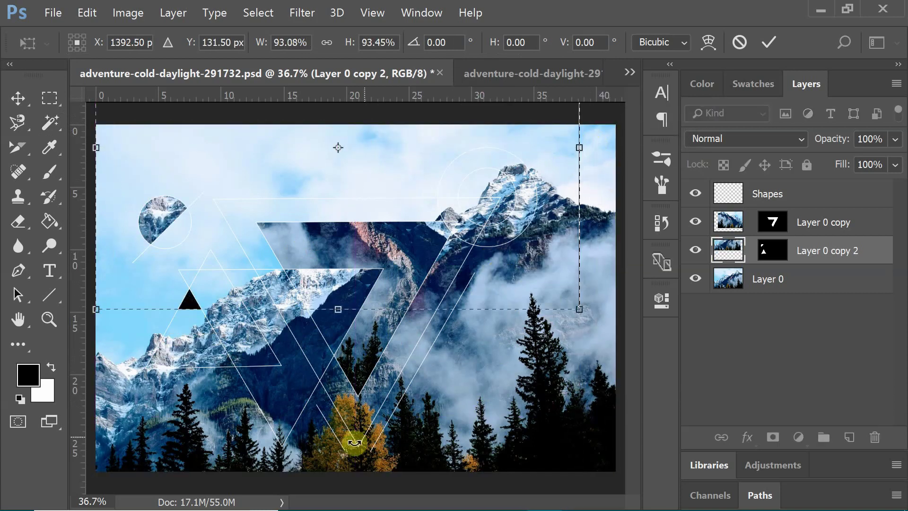
pyautogui.moveTo(342, 309); pyautogui.dragTo(338, 369)
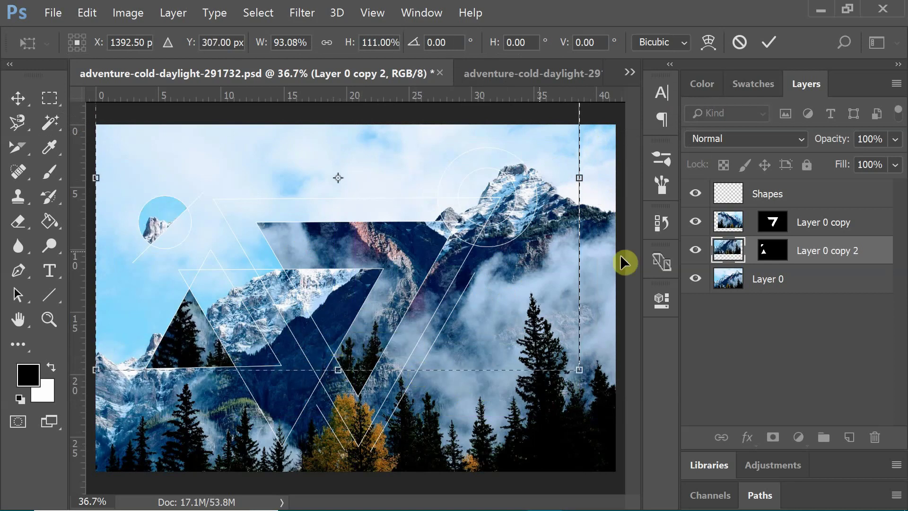
pyautogui.press('w')
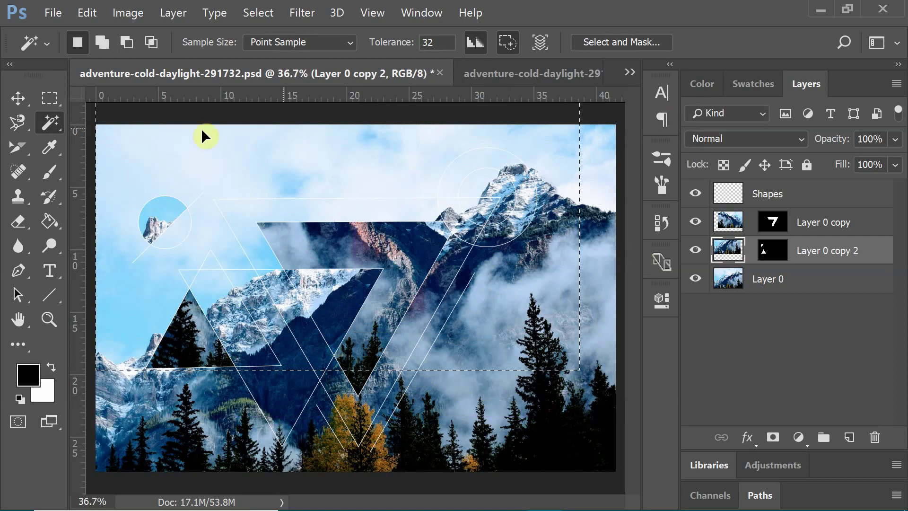
# Step: Clear the old selection and, on the Shapes layer, Magic Wand-select the sections of the band framing the large inverted triangle
pyautogui.hotkey('ctrl', 'd')
pyautogui.click(49, 98)
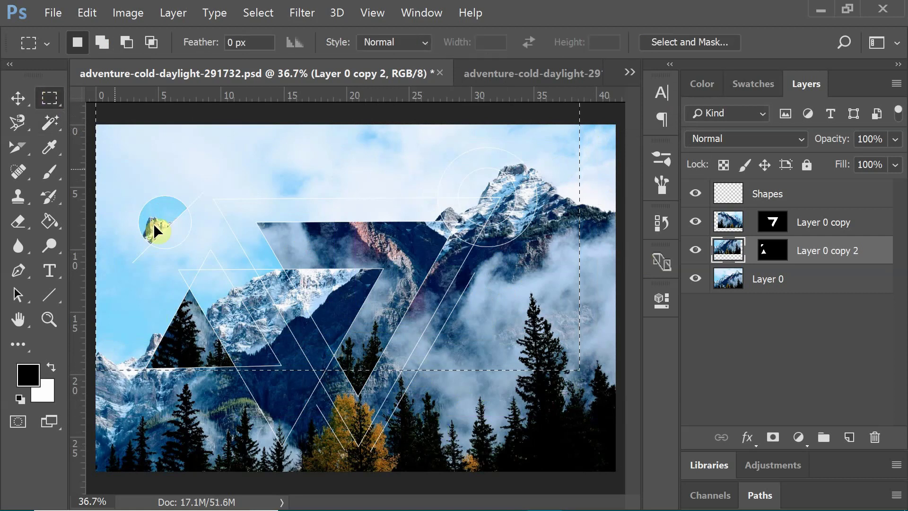
pyautogui.click(804, 194)
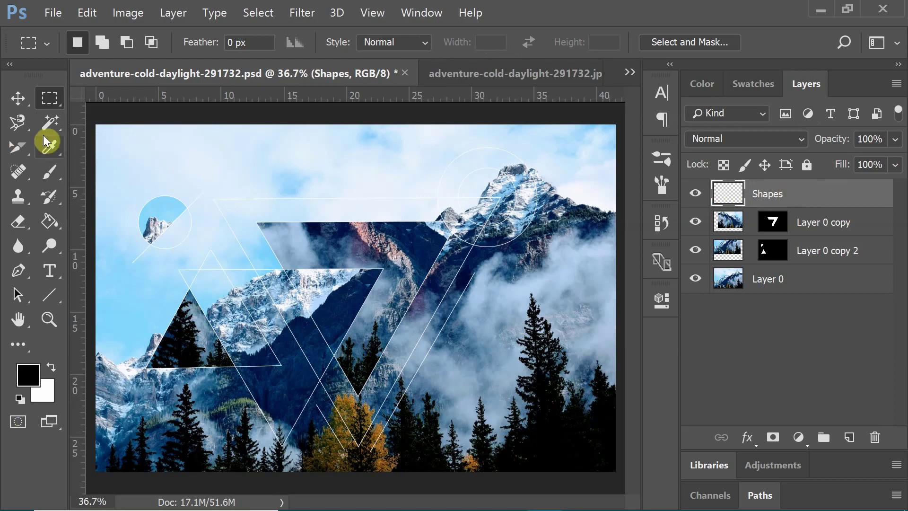
pyautogui.click(50, 122)
pyautogui.click(101, 140)
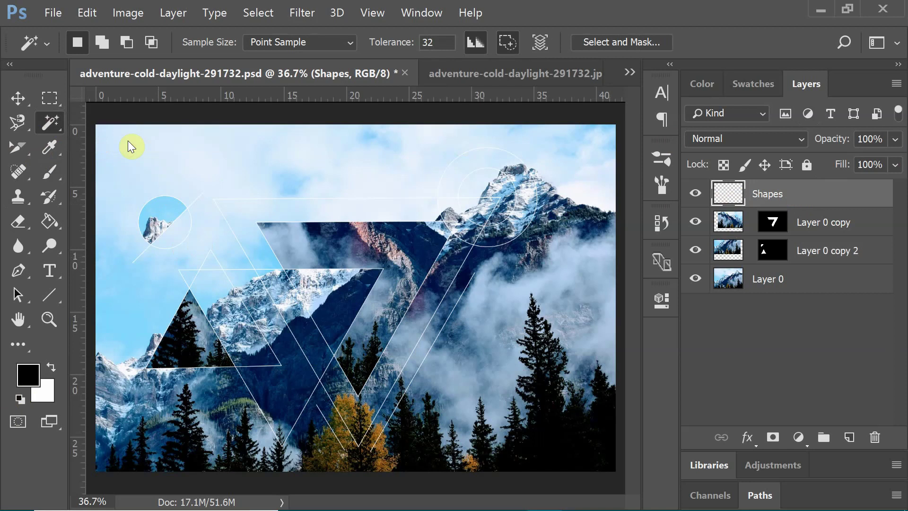
pyautogui.click(494, 190)
pyautogui.click(438, 341)
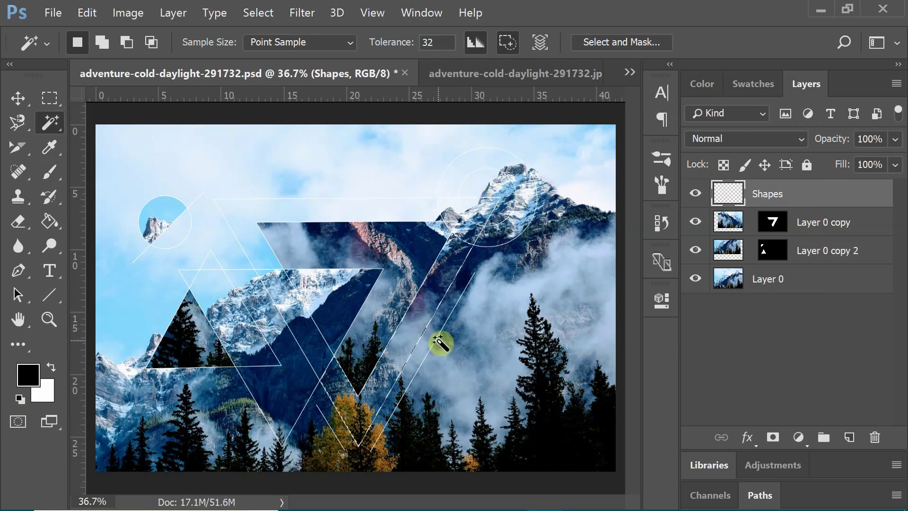
pyautogui.keyDown('shift'); pyautogui.click(264, 253); pyautogui.keyUp('shift')
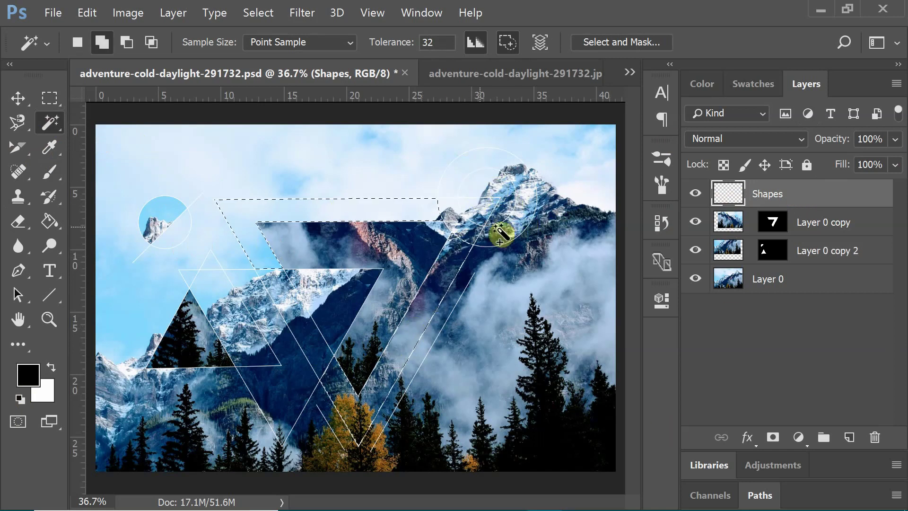
pyautogui.click(484, 221)
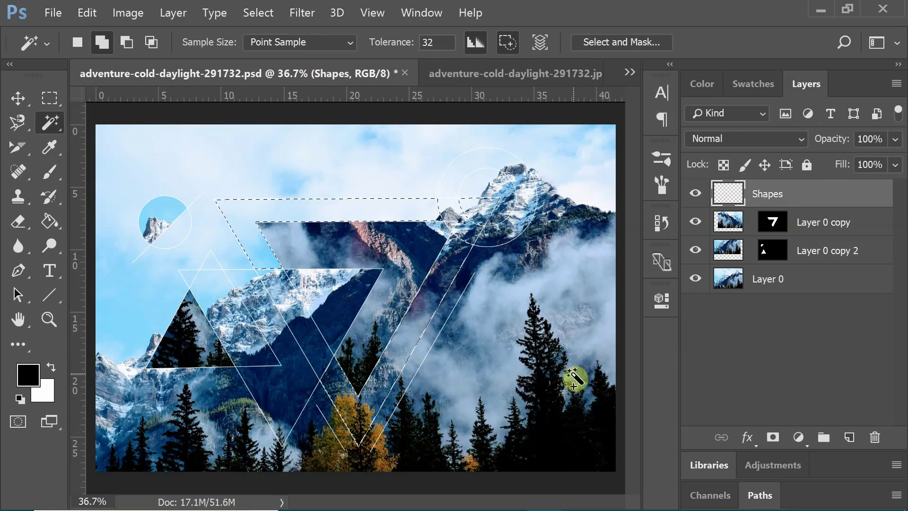
pyautogui.click(303, 323)
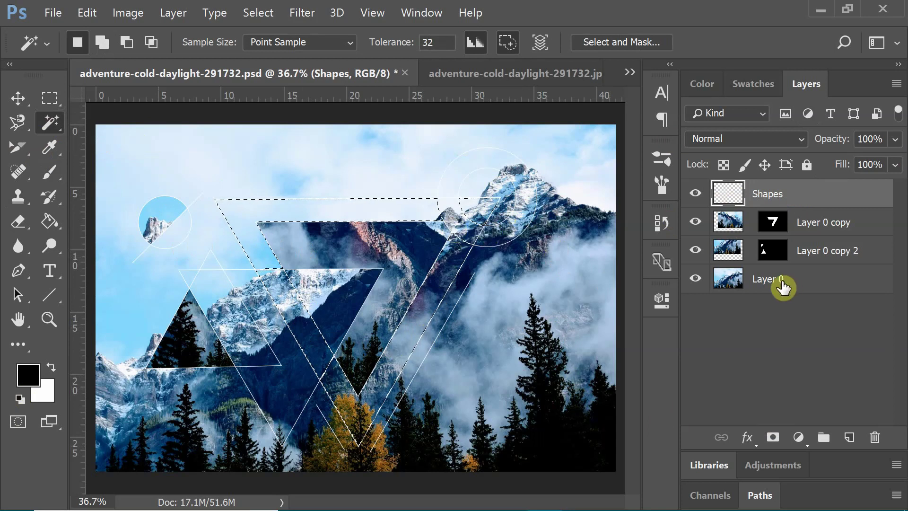
# Step: Duplicate Layer 0, mask the copy to the selected triangular band, unlink the mask and make the photo content active
pyautogui.moveTo(782, 286); pyautogui.dragTo(849, 437)
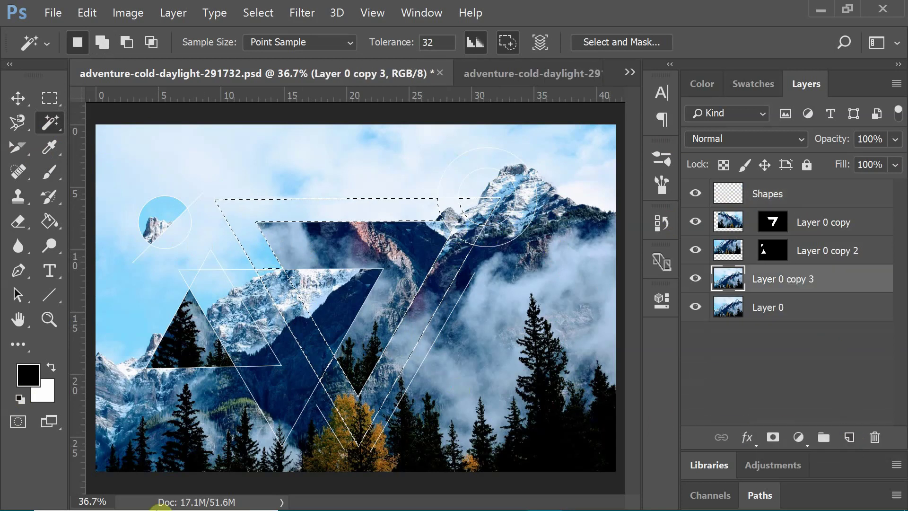
pyautogui.click(755, 435)
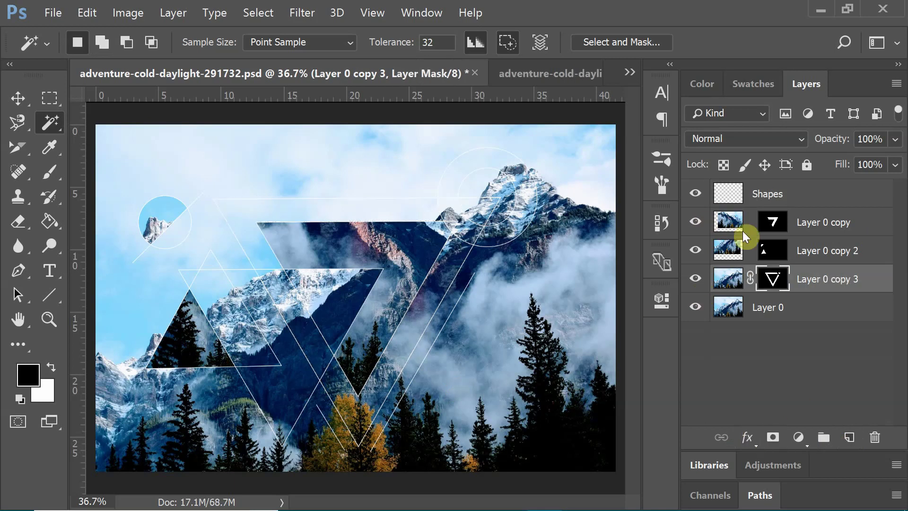
pyautogui.click(751, 278)
pyautogui.click(730, 282)
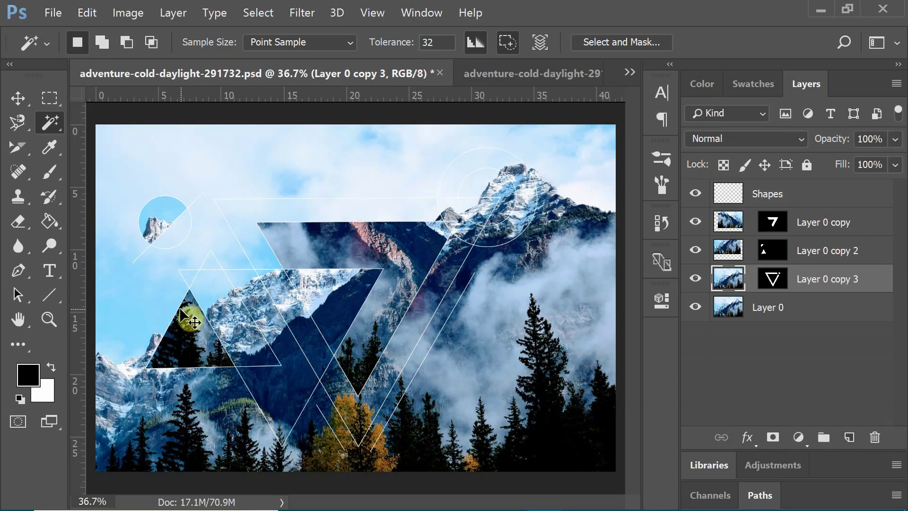
# Step: Rotate the photo on Layer 0 copy 3 to about -87.32° inside its mask and move its centre to about X 1304, Y 1172 px
pyautogui.hotkey('ctrl', 'a')
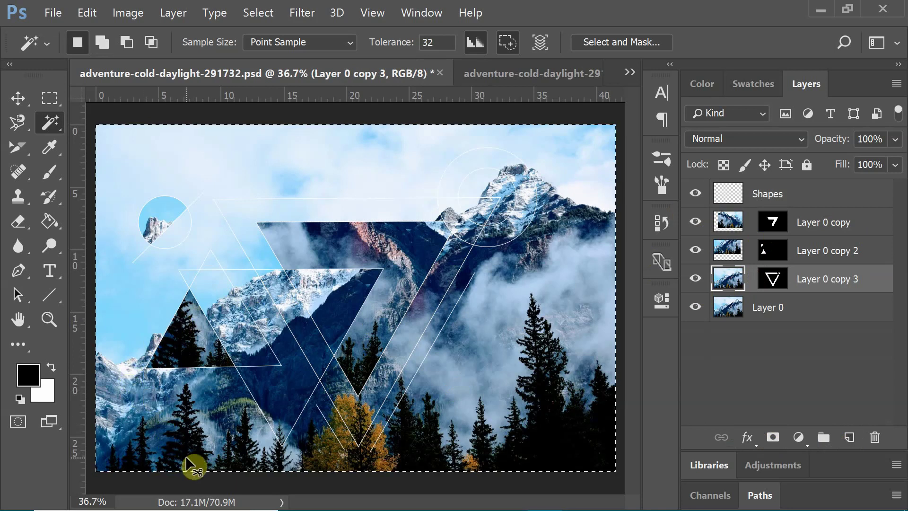
pyautogui.hotkey('ctrl', 't')
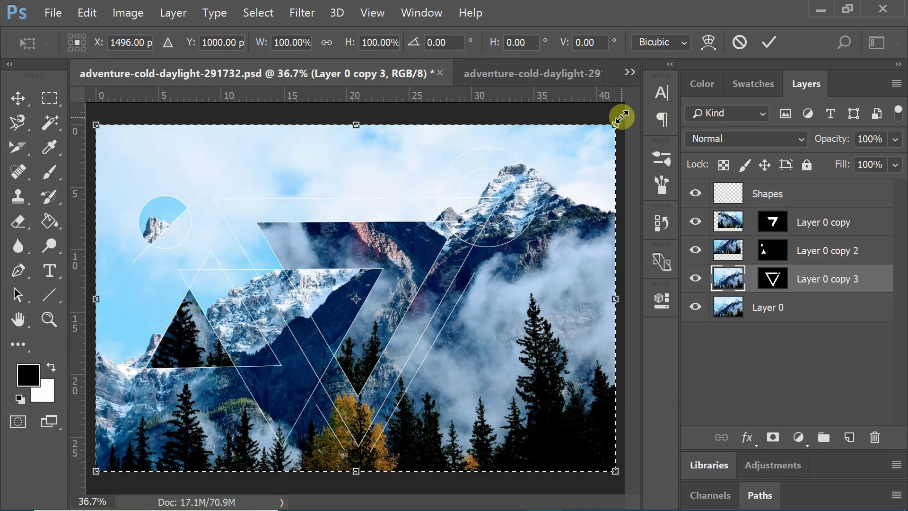
pyautogui.moveTo(628, 111); pyautogui.dragTo(221, 83)
pyautogui.moveTo(519, 377); pyautogui.dragTo(417, 370)
pyautogui.moveTo(405, 410)
pyautogui.mouseDown()
pyautogui.moveTo(413, 433)
pyautogui.moveTo(387, 429)
pyautogui.moveTo(421, 431)
pyautogui.moveTo(410, 426)
pyautogui.moveTo(412, 400)
pyautogui.mouseUp()
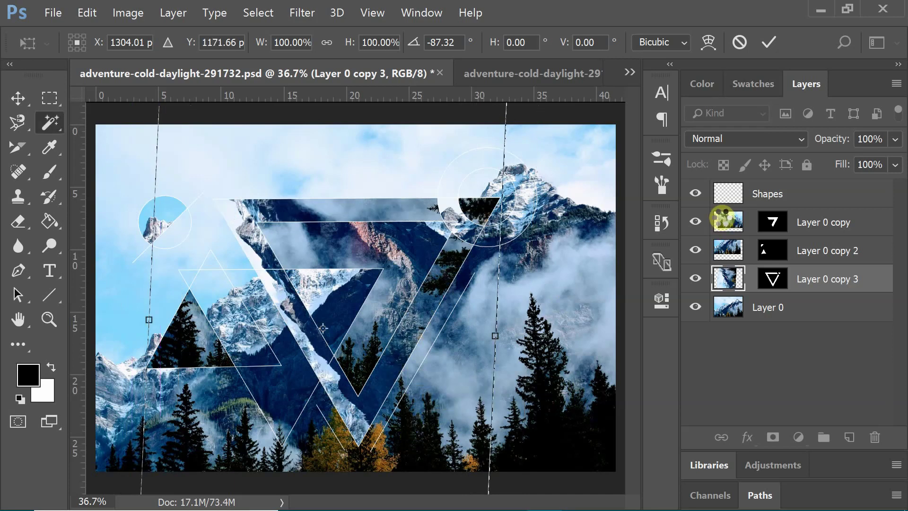
pyautogui.press('Return')
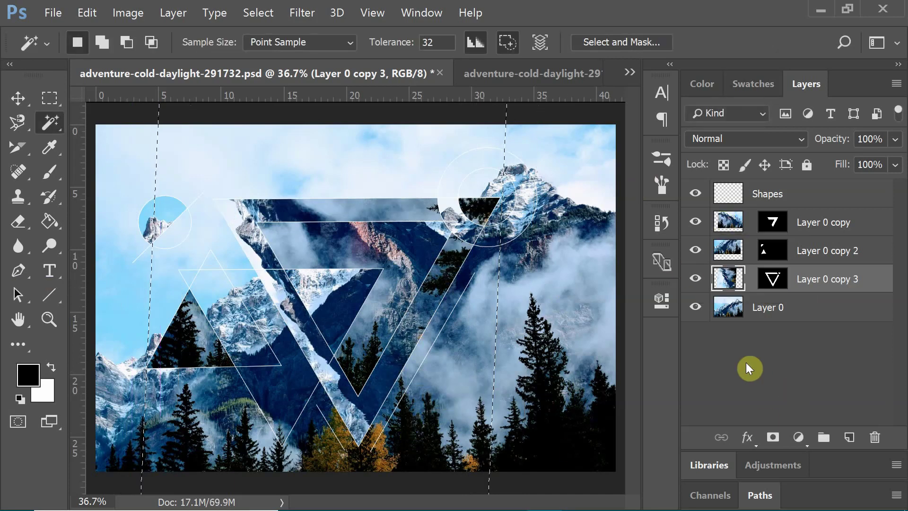
# Step: Clear the old selection and, on the Shapes layer, Magic Wand-select the ring area between the two large concentric circles outside the triangle
pyautogui.click(751, 367)
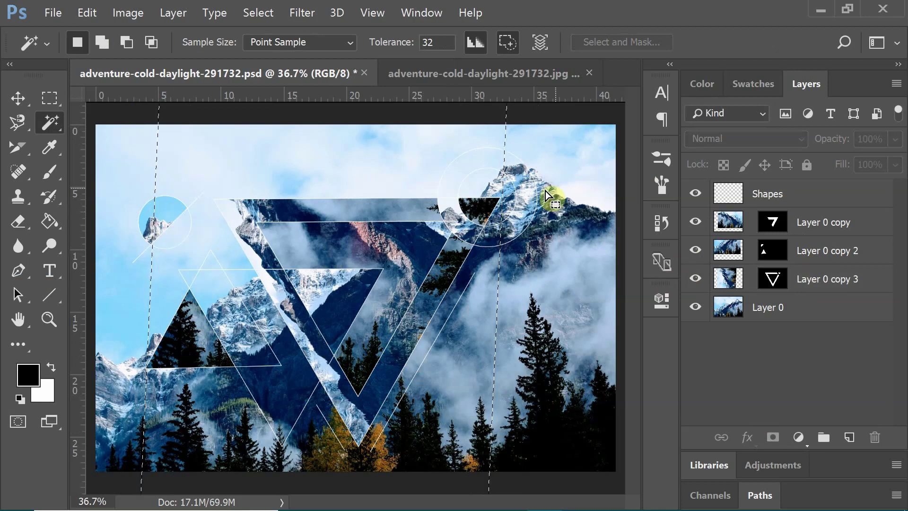
pyautogui.click(52, 97)
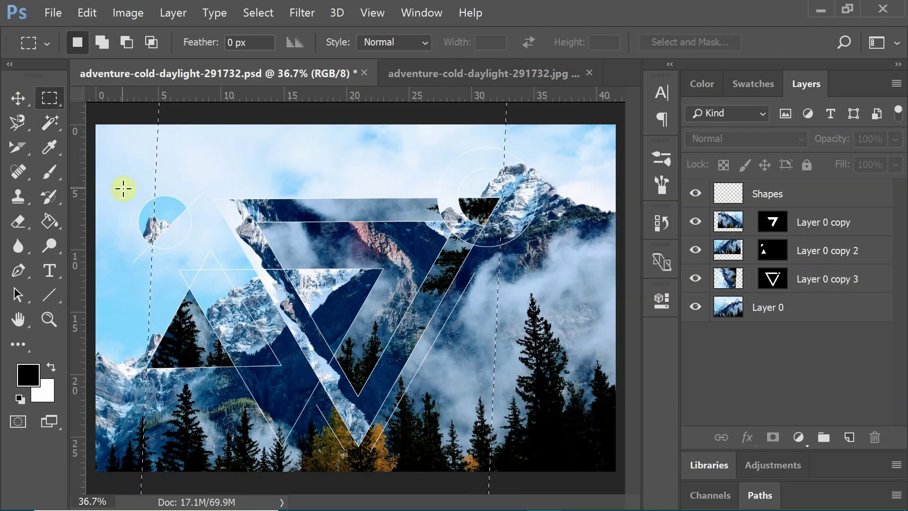
pyautogui.click(121, 189)
pyautogui.click(760, 196)
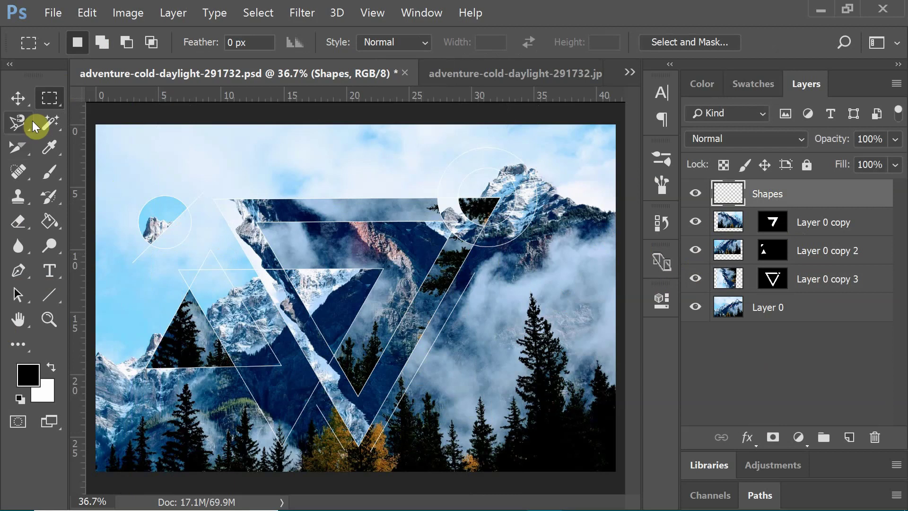
pyautogui.click(50, 122)
pyautogui.click(522, 171)
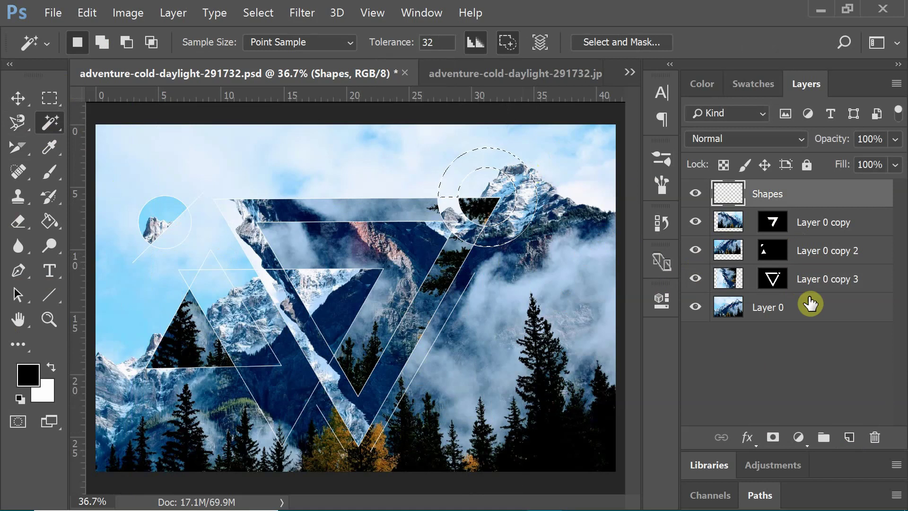
# Step: Duplicate Layer 0, mask the copy to the selected ring area, unlink the mask and make the photo content active
pyautogui.moveTo(804, 309); pyautogui.dragTo(850, 437)
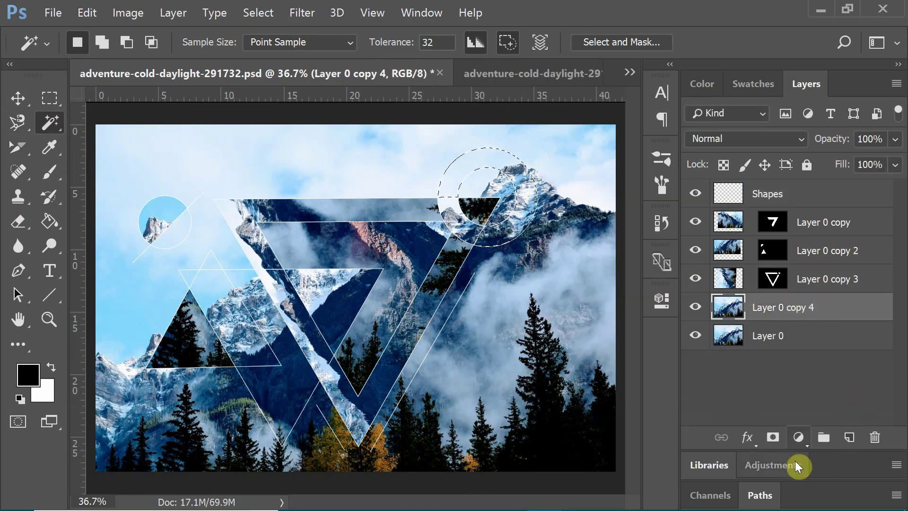
pyautogui.click(771, 437)
pyautogui.click(751, 306)
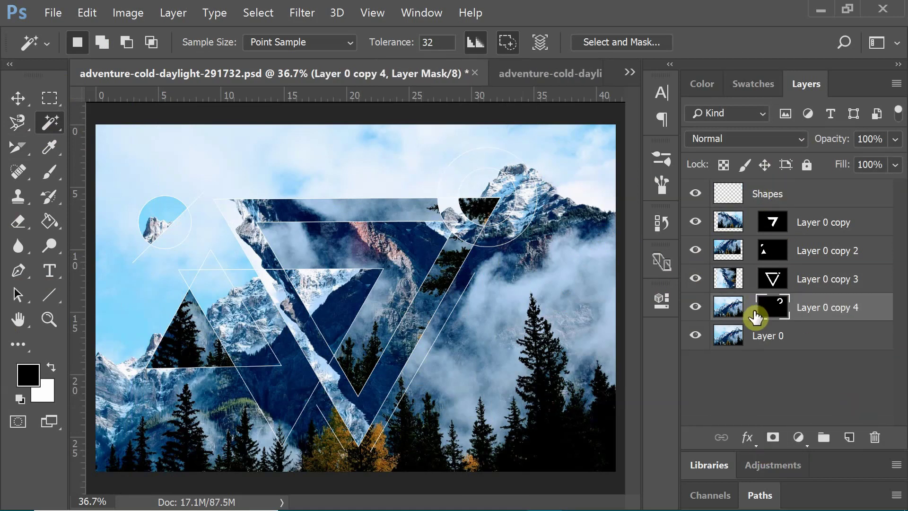
pyautogui.click(726, 311)
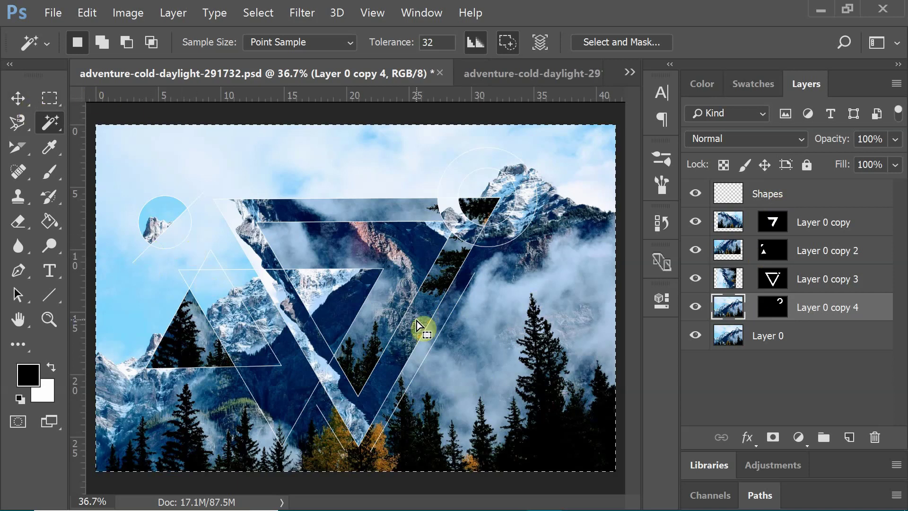
# Step: Move the photo on Layer 0 copy 4 inside its ring mask so its centre sits at about X 3180, Y -213 px
pyautogui.hotkey('ctrl', 't')
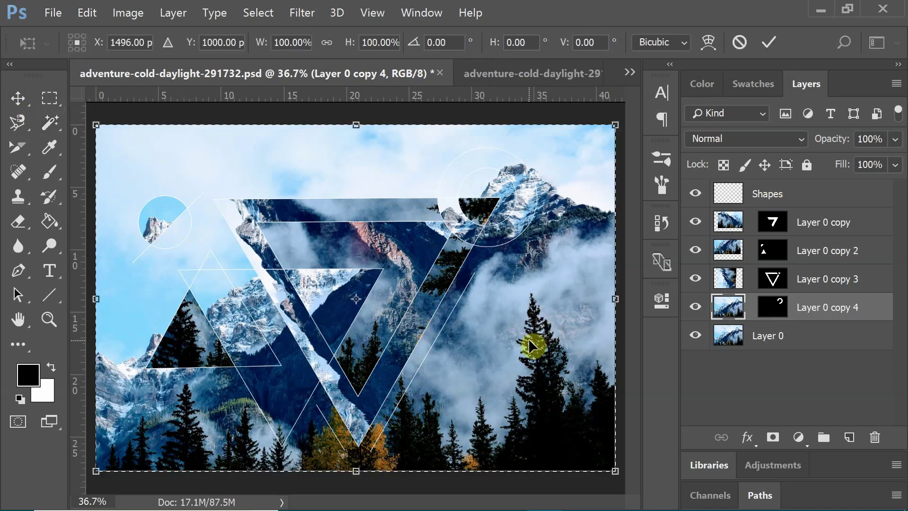
pyautogui.moveTo(528, 339); pyautogui.dragTo(816, 130)
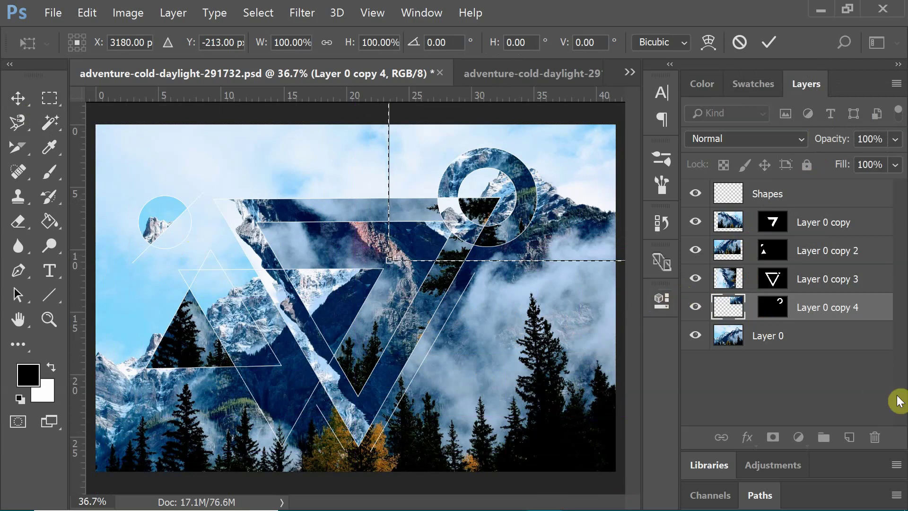
pyautogui.press('Return')
# Step: Clear the old selection and, on the Shapes layer, Magic Wand-select the small circle's lower-right half and the areas around the upright triangle's right side
pyautogui.press('w')
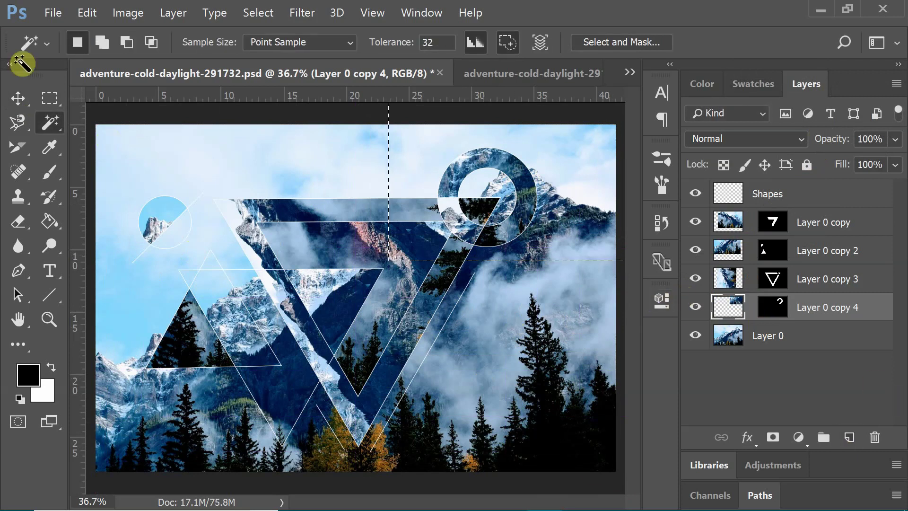
pyautogui.press('m')
pyautogui.hotkey('ctrl', 'd')
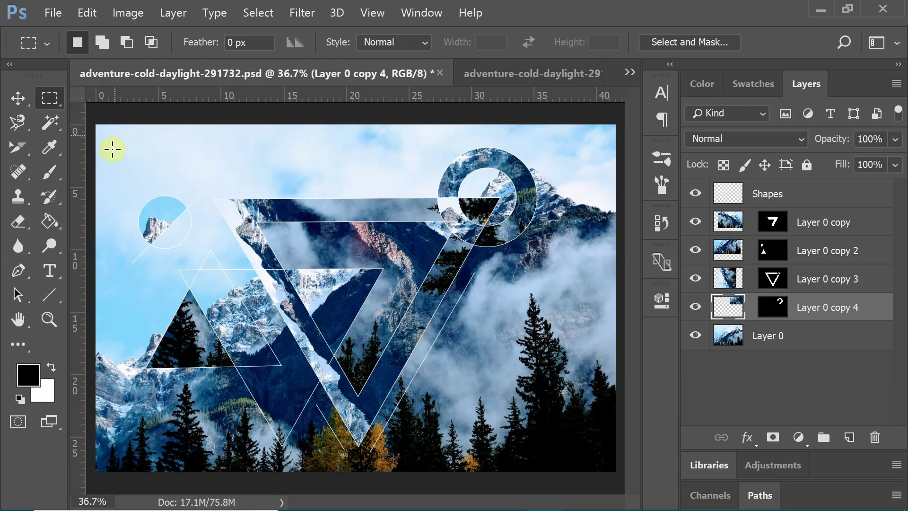
pyautogui.press('w')
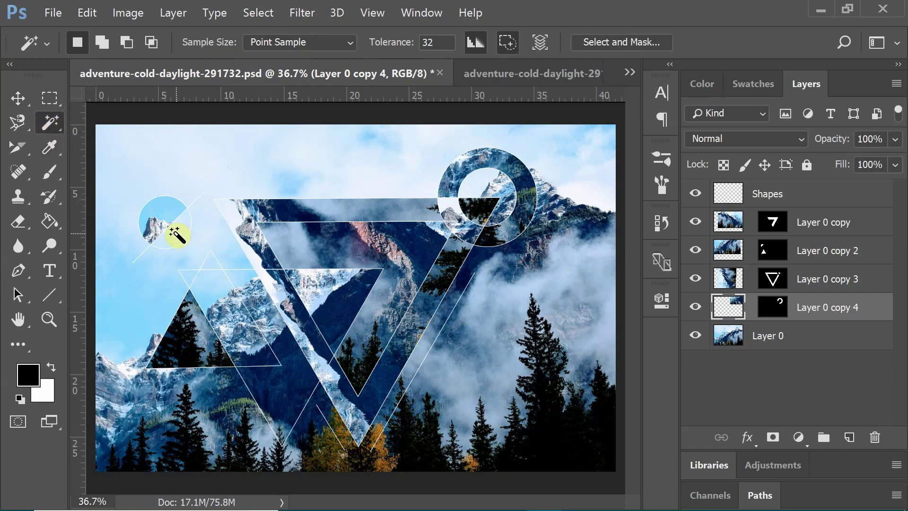
pyautogui.click(761, 196)
pyautogui.press('m')
pyautogui.hotkey('ctrl', 'd')
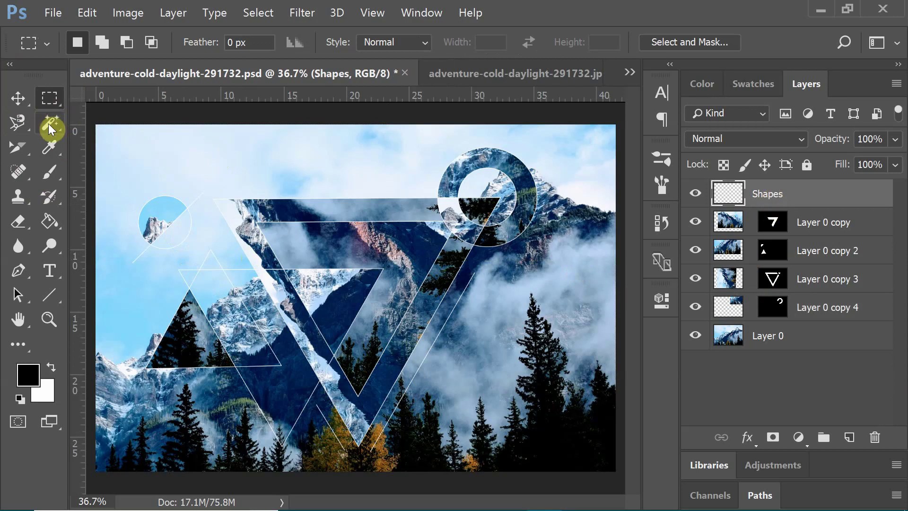
pyautogui.click(50, 126)
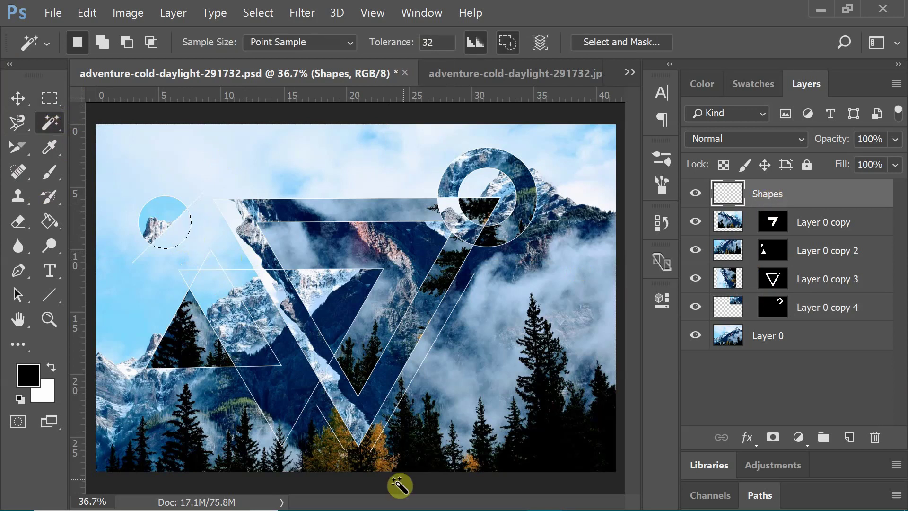
pyautogui.press('shift')
pyautogui.keyDown('shift'); pyautogui.click(290, 402); pyautogui.keyUp('shift')
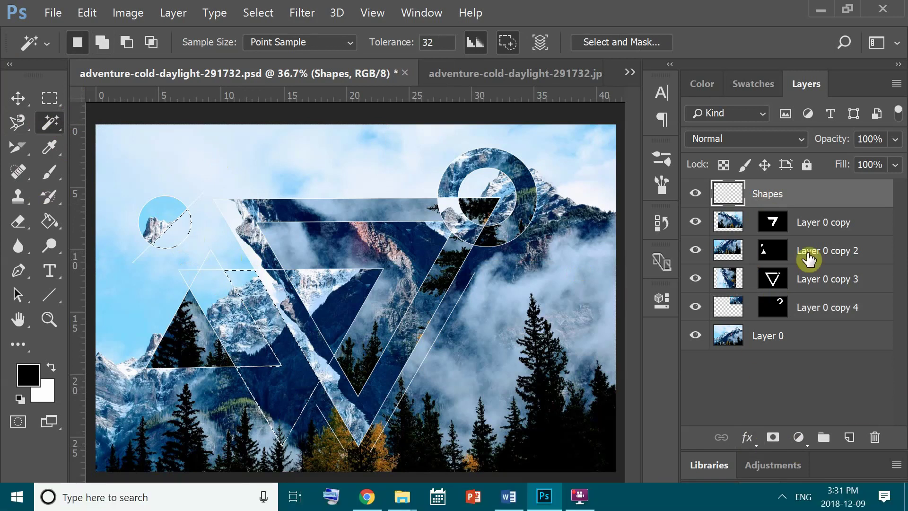
# Step: Duplicate Layer 0, mask the copy to the selected half circle and triangle-side areas, unlink the mask and make the photo content active
pyautogui.moveTo(810, 336); pyautogui.dragTo(850, 444)
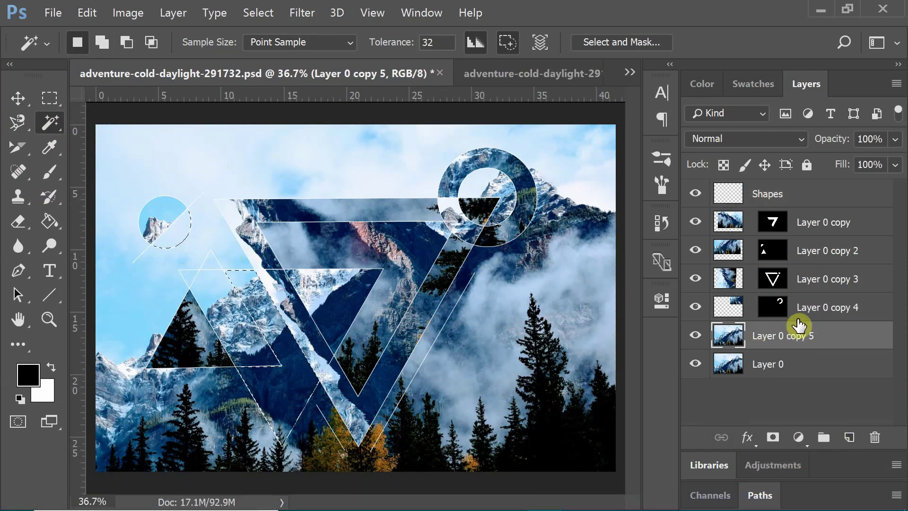
pyautogui.click(770, 439)
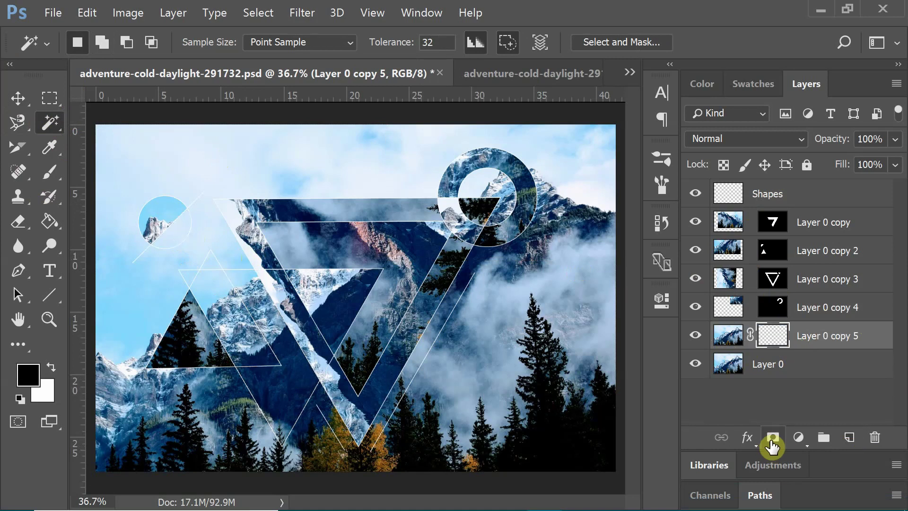
pyautogui.click(728, 336)
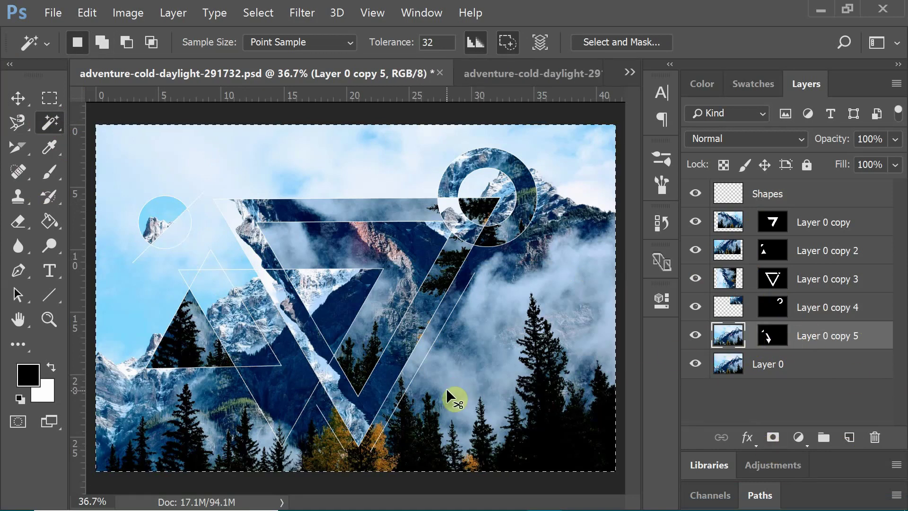
# Step: Flip the whole photo on Layer 0 copy 5 vertically inside its mask using Free Transform
pyautogui.hotkey('ctrl', 't')
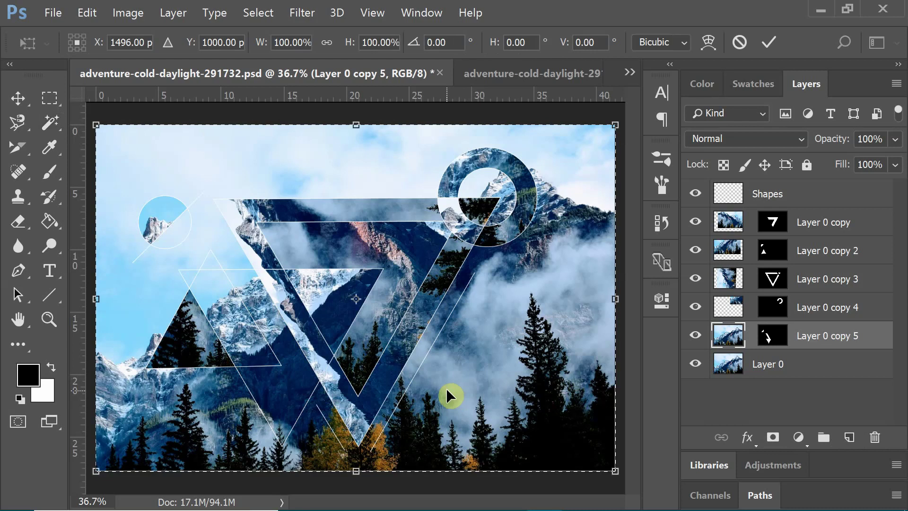
pyautogui.rightClick(479, 356)
pyautogui.click(533, 351)
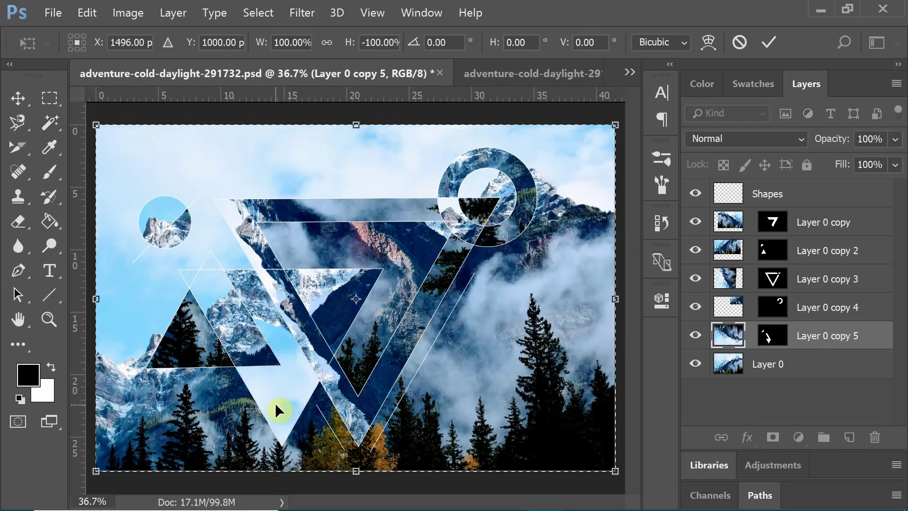
pyautogui.moveTo(275, 409)
pyautogui.mouseDown()
pyautogui.moveTo(308, 469)
pyautogui.moveTo(289, 508)
pyautogui.moveTo(345, 429)
pyautogui.moveTo(340, 373)
pyautogui.moveTo(282, 399)
pyautogui.mouseUp()
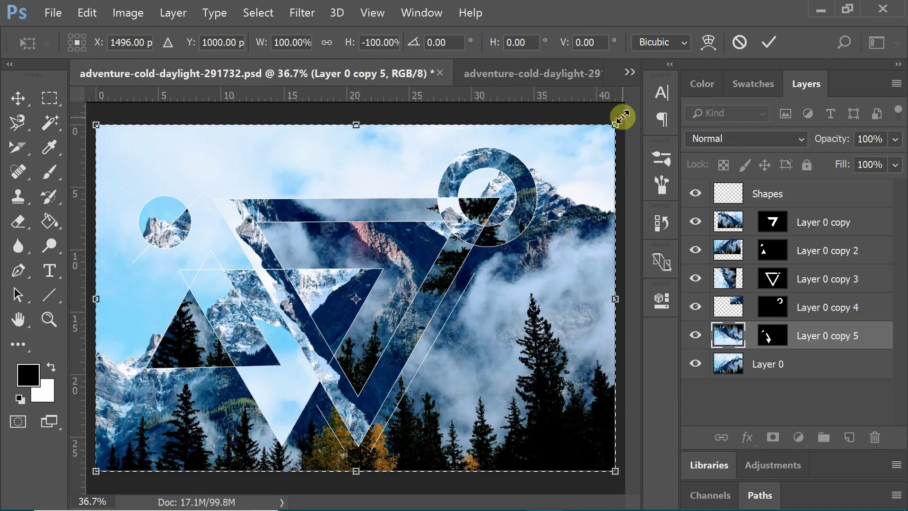
# Step: Rotate the flipped photo to about -79.42°, move its centre to about X 510, Y 787 px, apply the transformation and clear the selection
pyautogui.moveTo(624, 110); pyautogui.dragTo(452, 73)
pyautogui.moveTo(552, 342); pyautogui.dragTo(467, 380)
pyautogui.moveTo(588, 344); pyautogui.dragTo(187, 425)
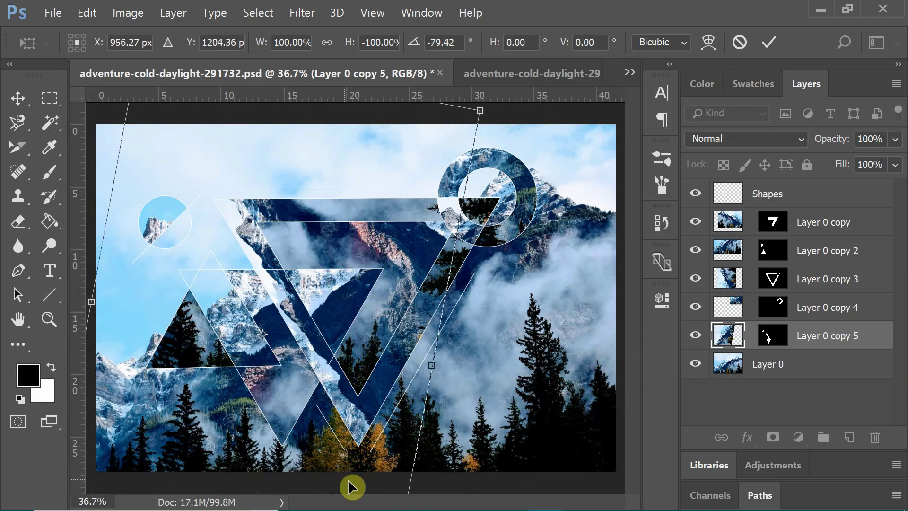
pyautogui.moveTo(378, 470); pyautogui.dragTo(299, 396)
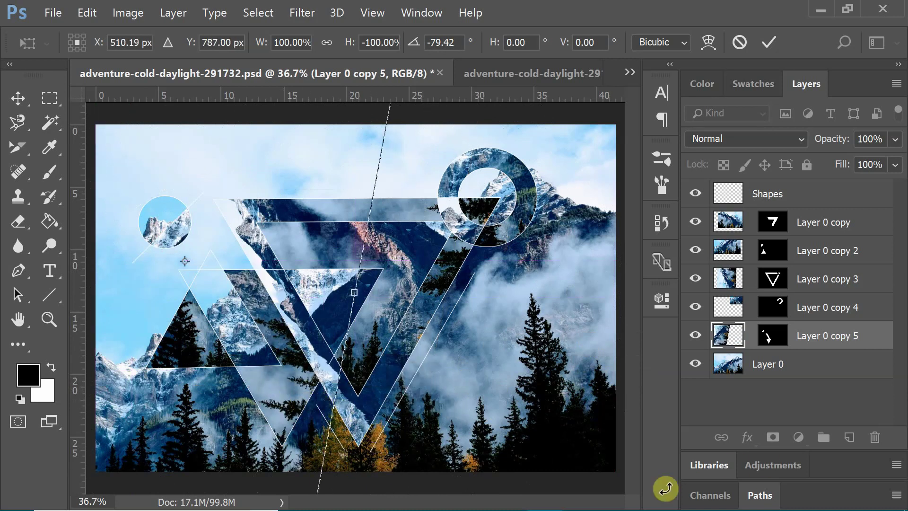
pyautogui.press('w')
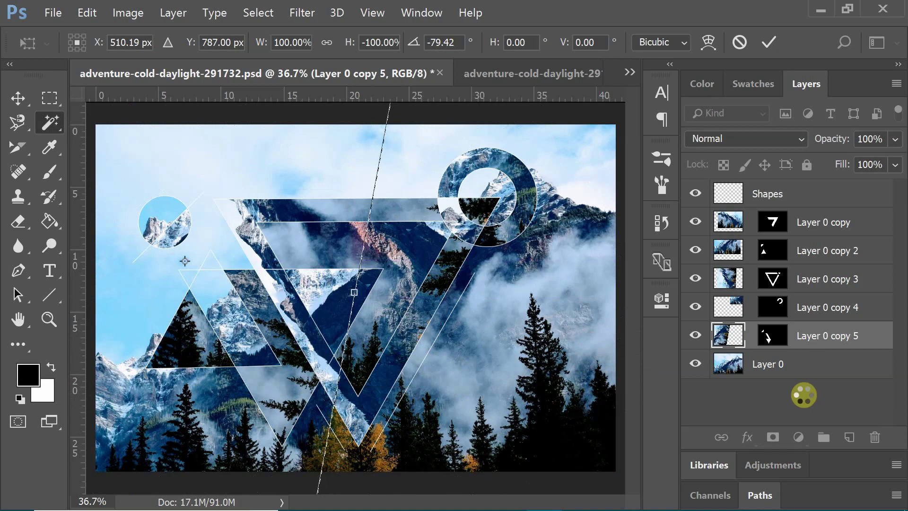
pyautogui.click(50, 98)
pyautogui.click(509, 248)
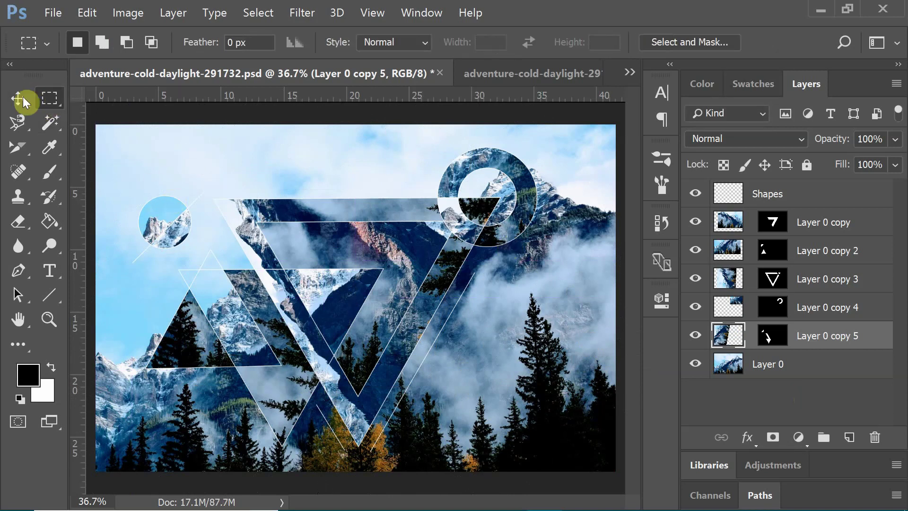
# Step: Group the Shapes layer with the five masked photo copies, and compare the image with the group hidden and shown
pyautogui.keyDown('shift'); pyautogui.click(824, 203); pyautogui.keyUp('shift')
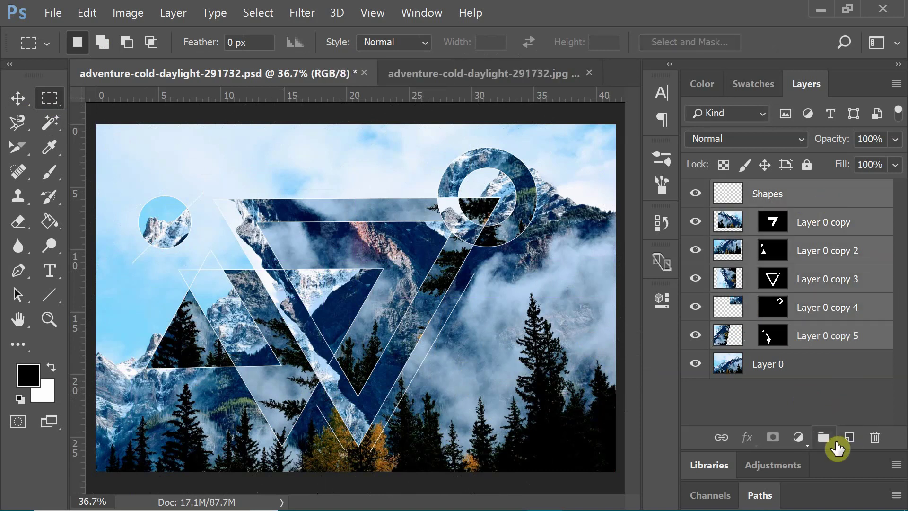
pyautogui.click(823, 437)
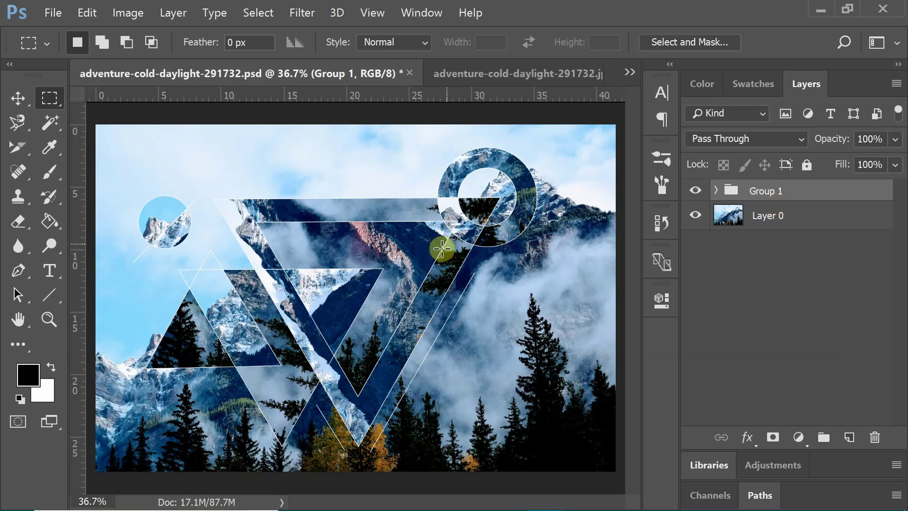
pyautogui.click(696, 190)
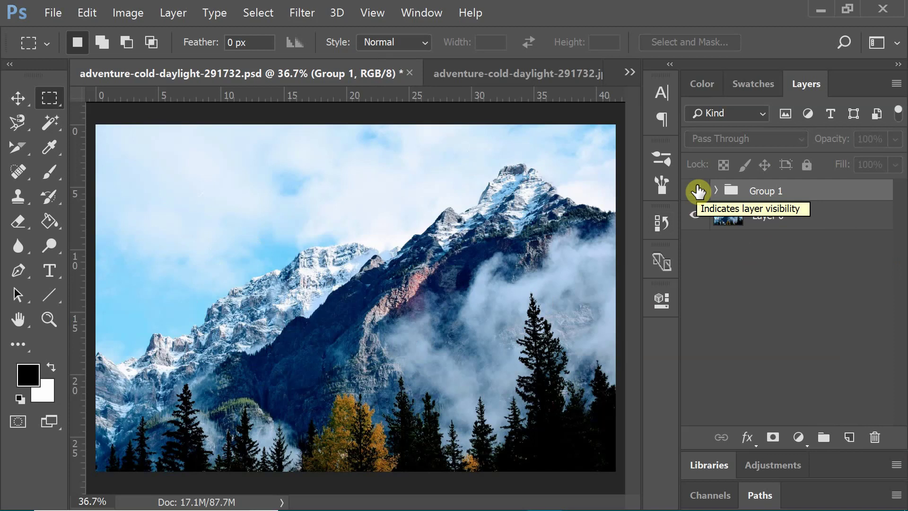
pyautogui.click(697, 191)
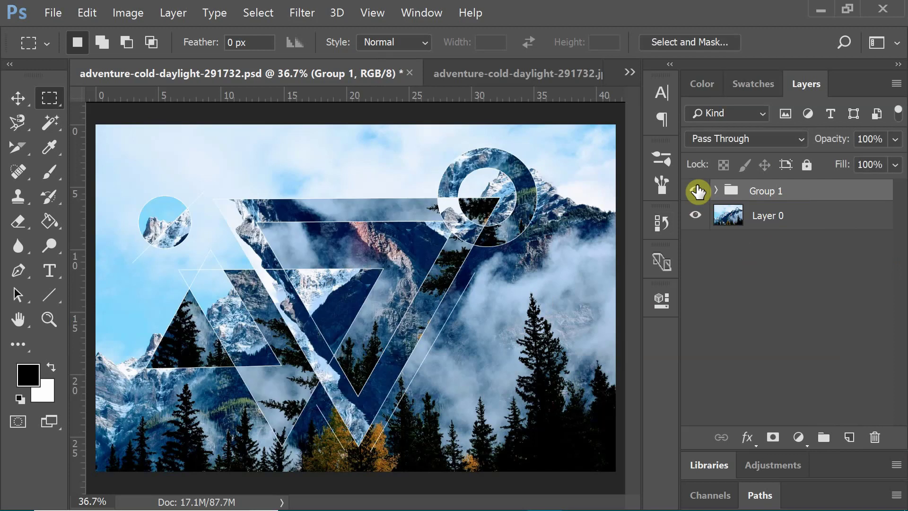
pyautogui.click(696, 191)
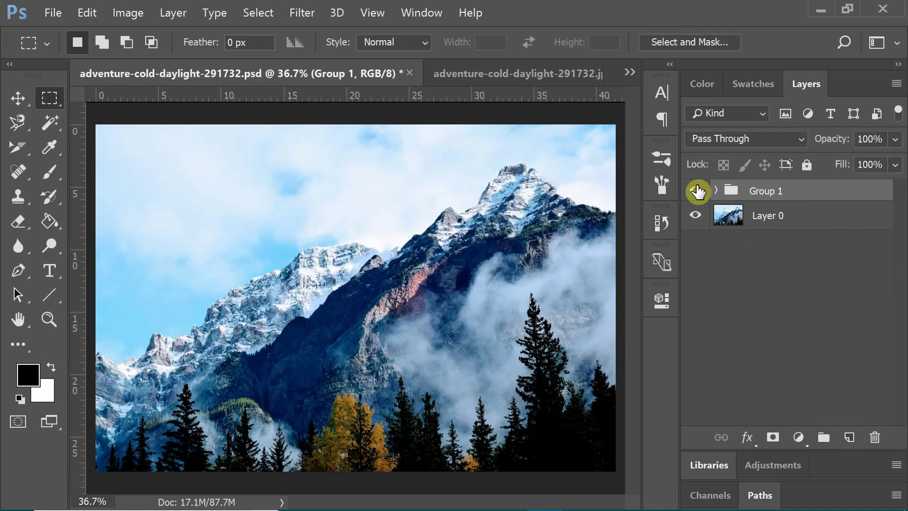
pyautogui.click(697, 191)
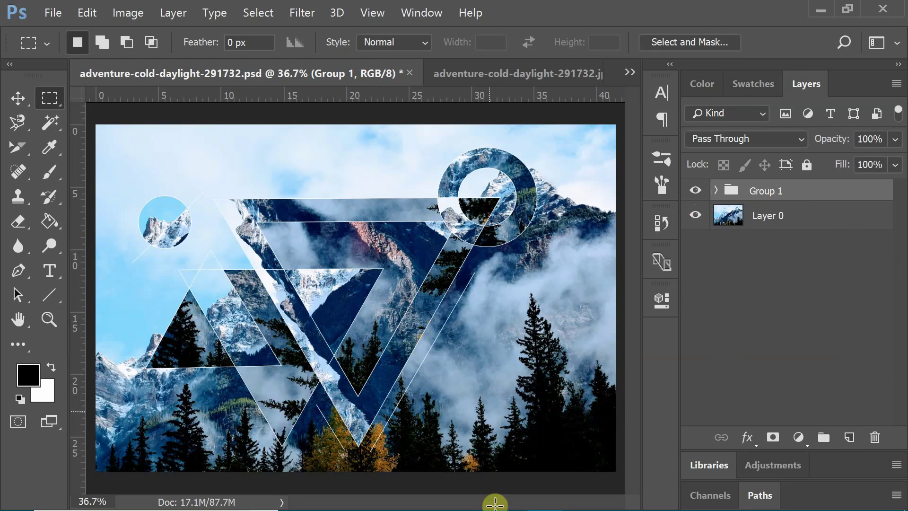
pyautogui.moveTo(533, 508)
pyautogui.click(580, 496)
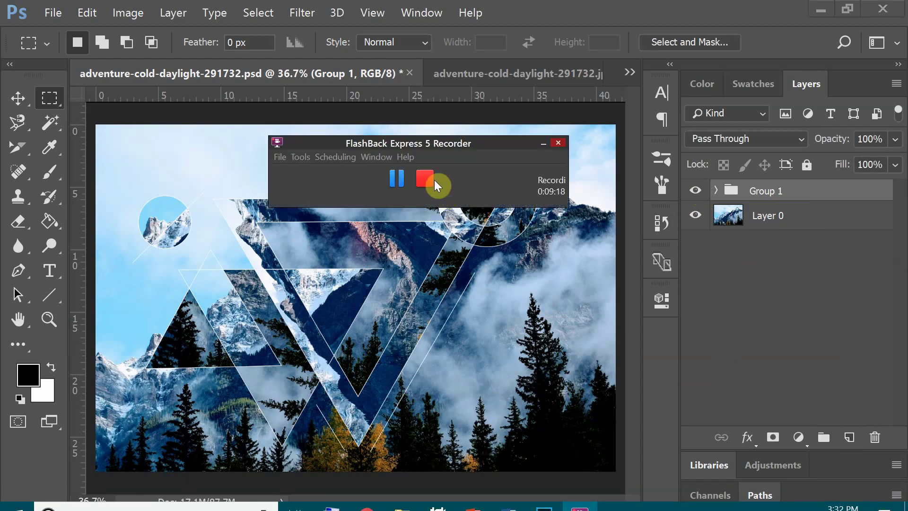